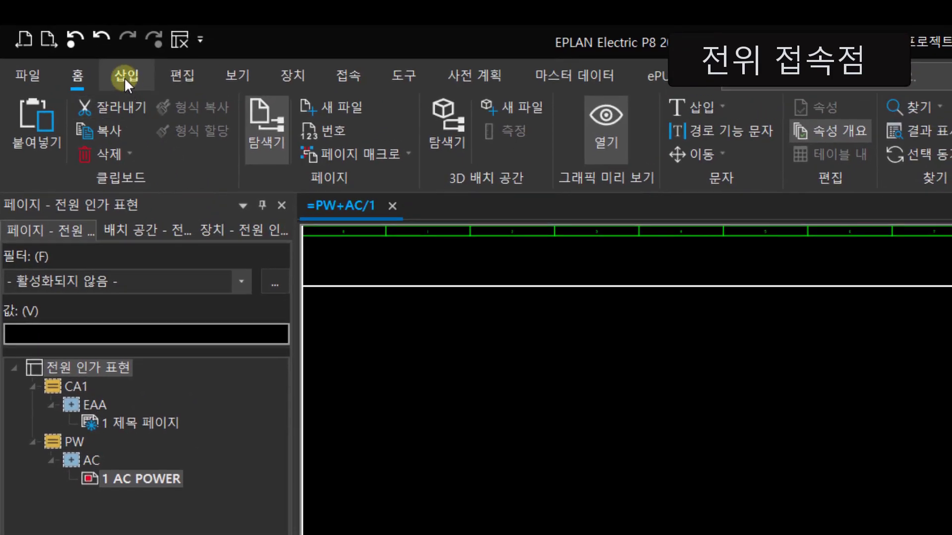
- Insert a potential connection point (전위 접속점) at RX 7, RY 5 on the AC POWER page and name its potential L1
{"action": "left_click", "coordinate": [124, 78]}
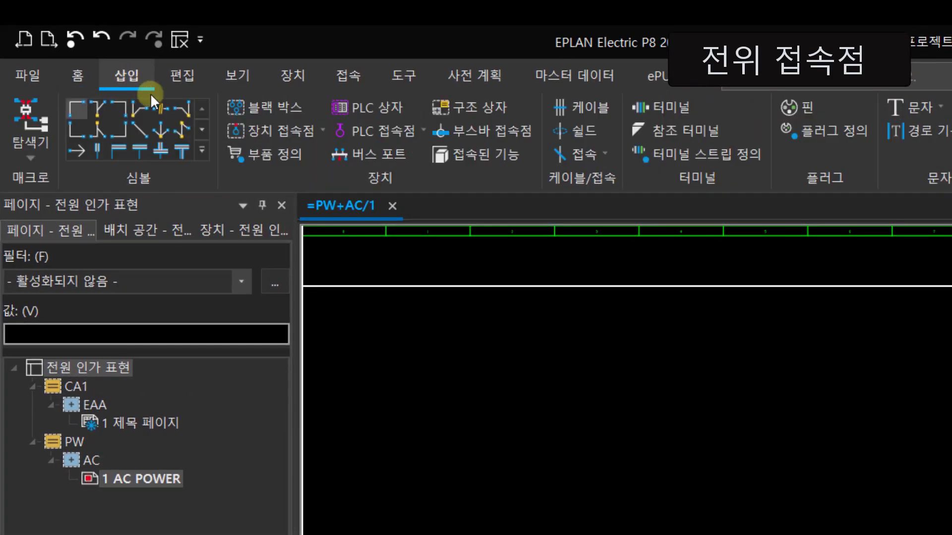
{"action": "left_click", "coordinate": [606, 151]}
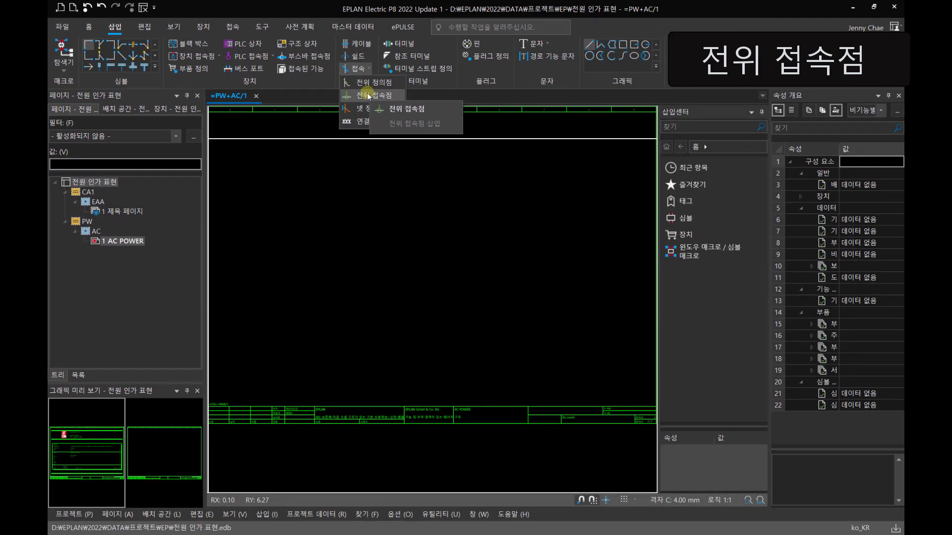
{"action": "left_click", "coordinate": [264, 515]}
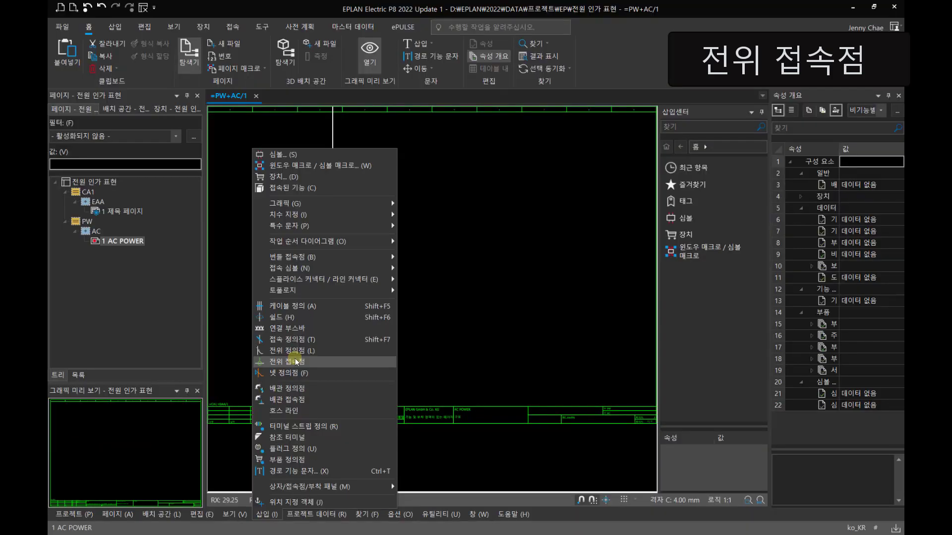
{"action": "left_click", "coordinate": [296, 362]}
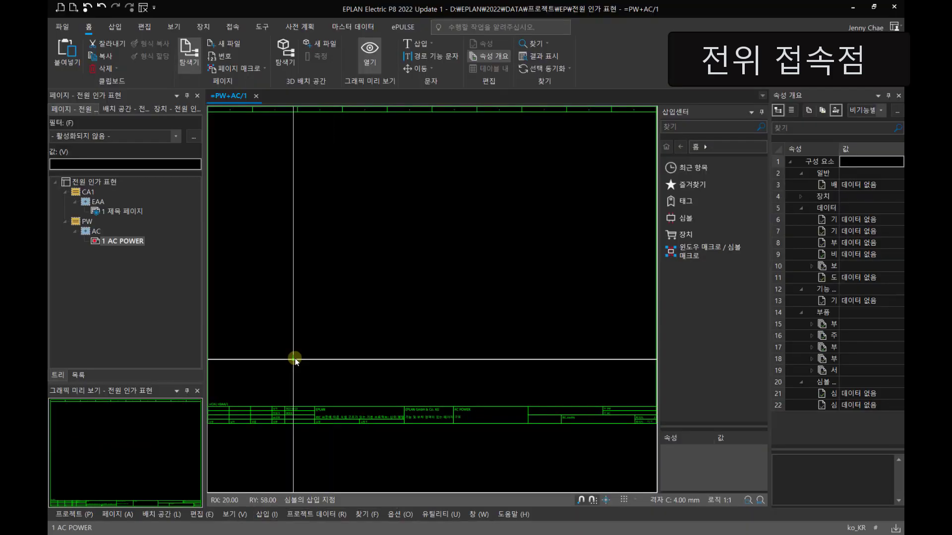
{"action": "scroll", "coordinate": [307, 214], "scroll_direction": "up", "scroll_amount": 5}
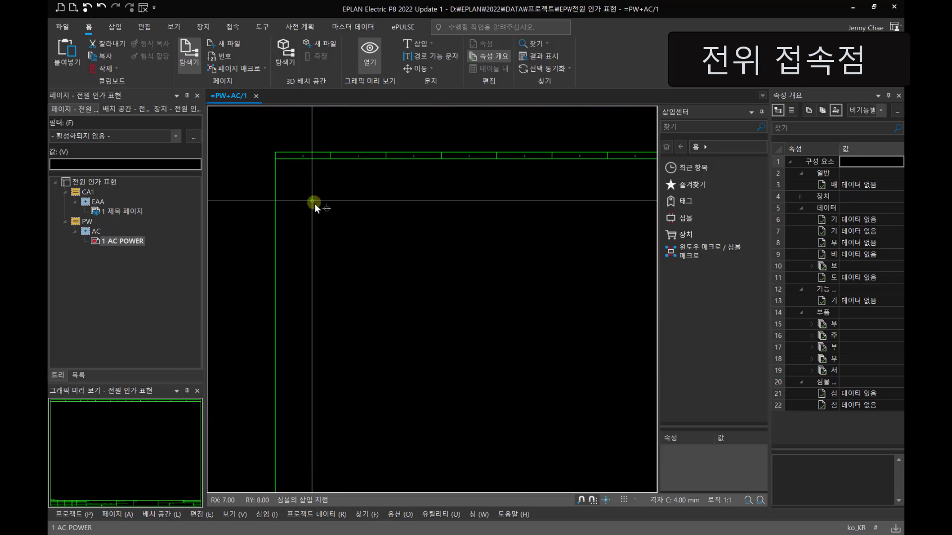
{"action": "middle_click_drag", "start_coordinate": [316, 270], "coordinate": [352, 290]}
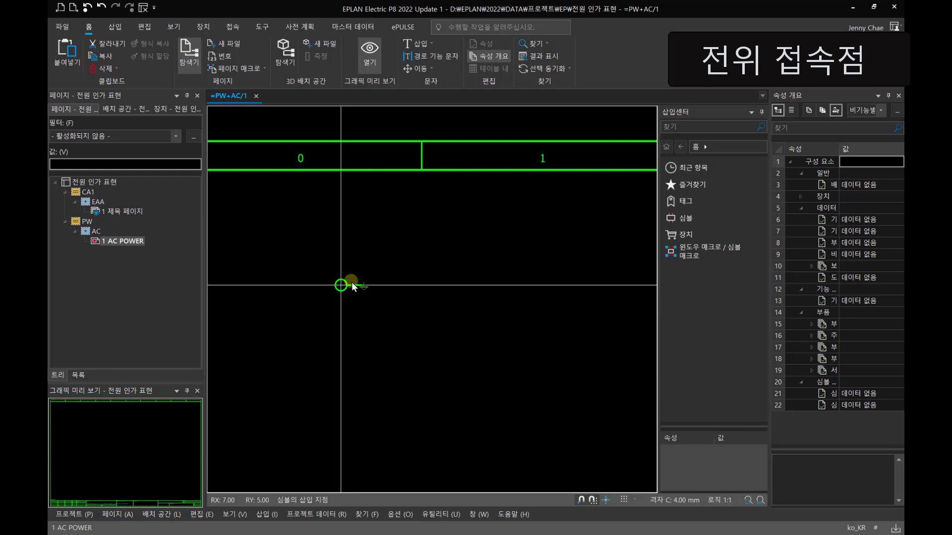
{"action": "left_click", "coordinate": [352, 283]}
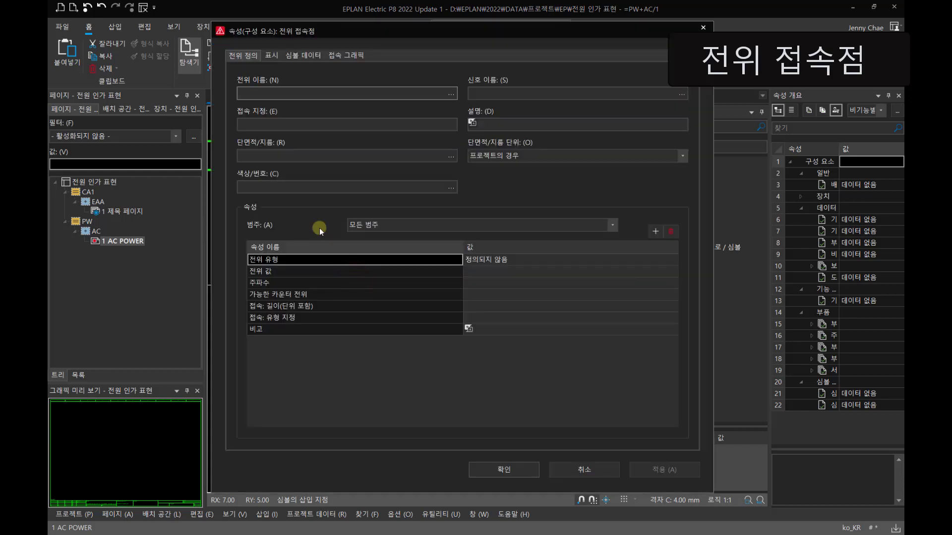
{"action": "left_click", "coordinate": [262, 96]}
{"action": "type", "text": "L1"}
{"action": "key", "text": "Return"}
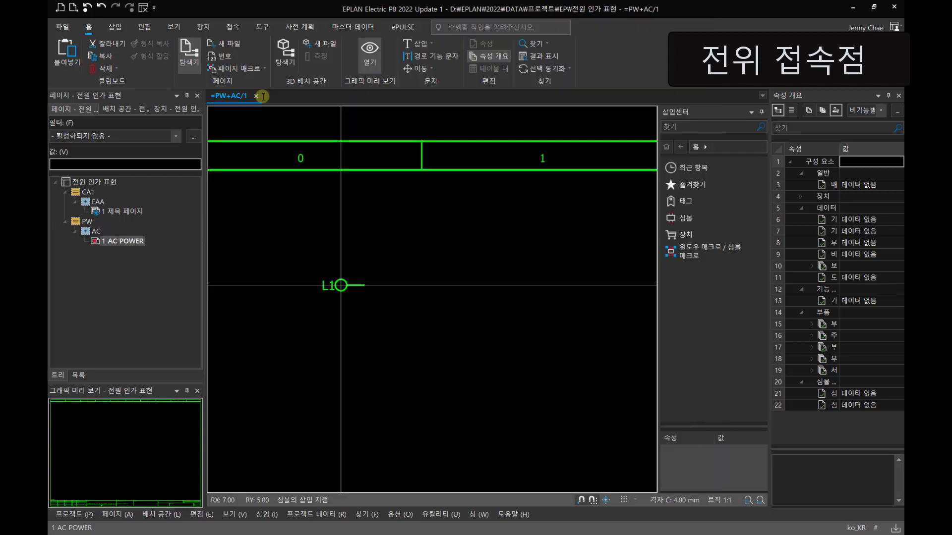
- Place three more potential connection points below L1 at RY 7, 9 and 11, naming them L2, L3 and PE
{"action": "left_click", "coordinate": [341, 330]}
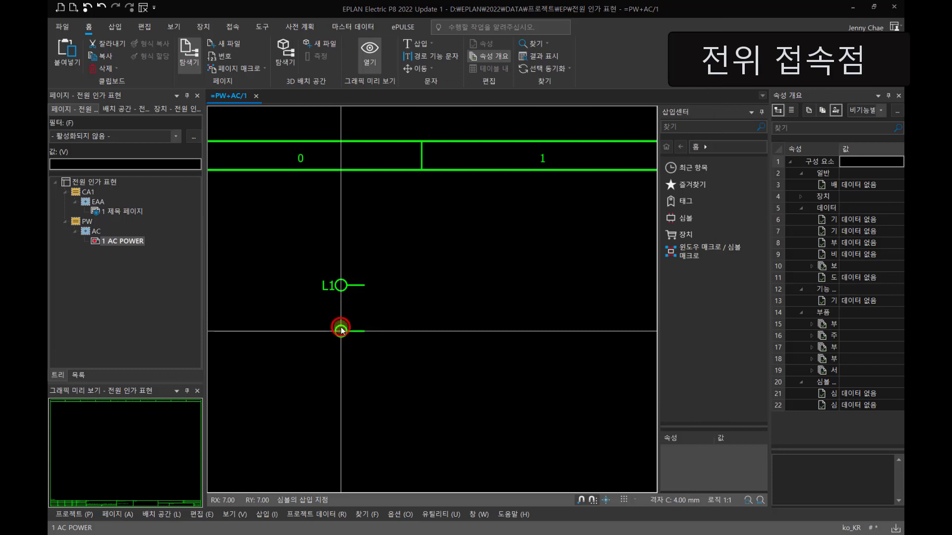
{"action": "type", "text": "L2"}
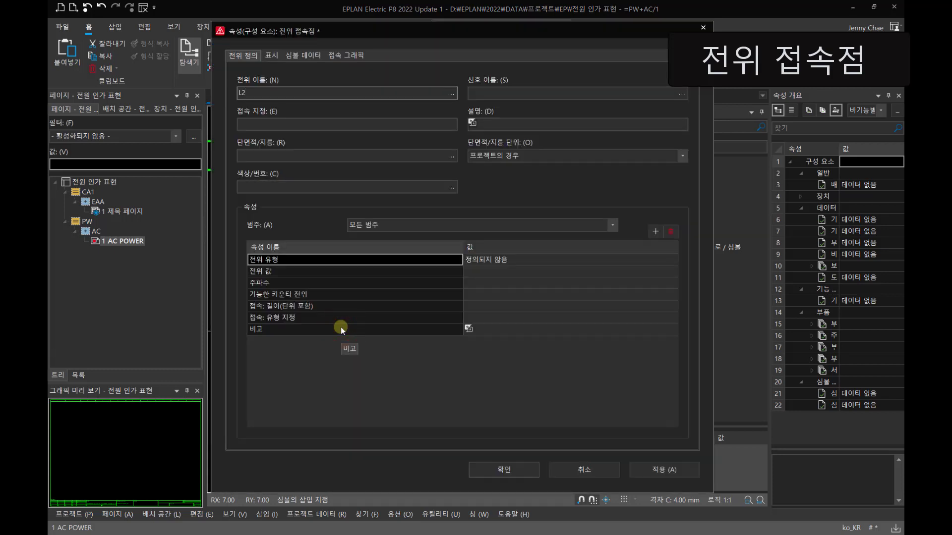
{"action": "key", "text": "Return"}
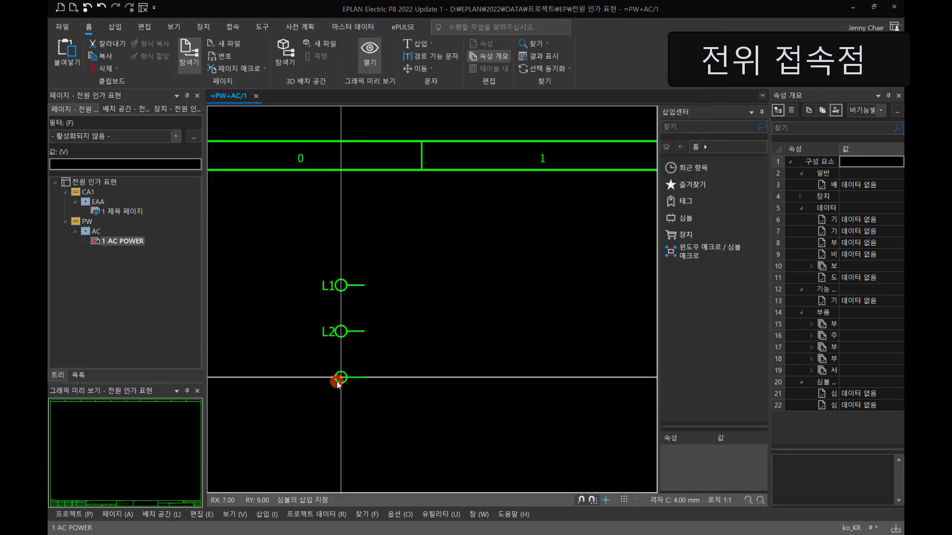
{"action": "left_click", "coordinate": [337, 381]}
{"action": "type", "text": "L"}
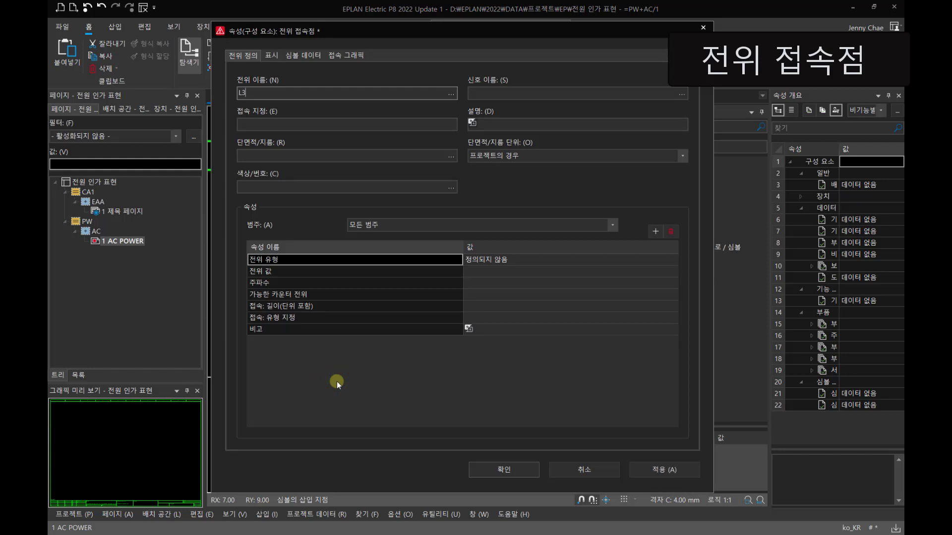
{"action": "type", "text": "3"}
{"action": "key", "text": "Return"}
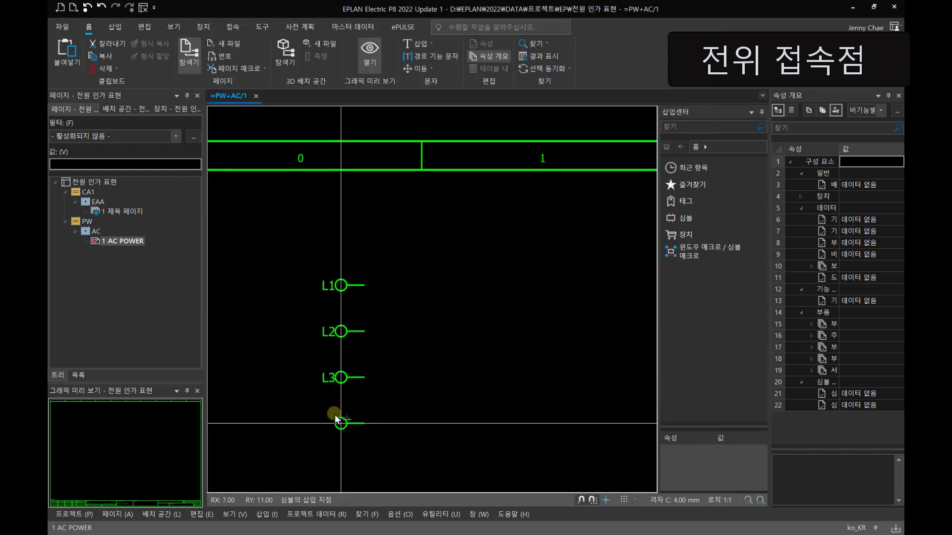
{"action": "left_click", "coordinate": [335, 415]}
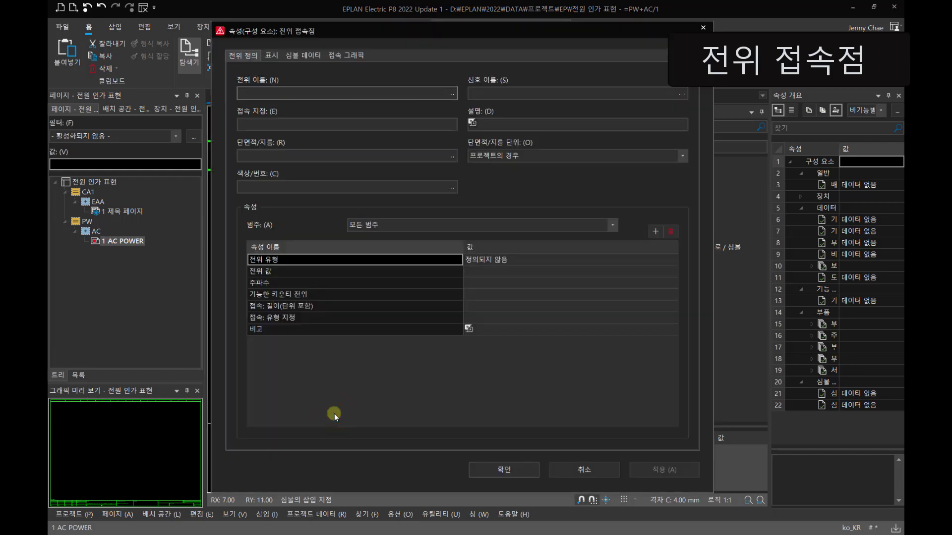
{"action": "type", "text": "PE"}
{"action": "key", "text": "Return"}
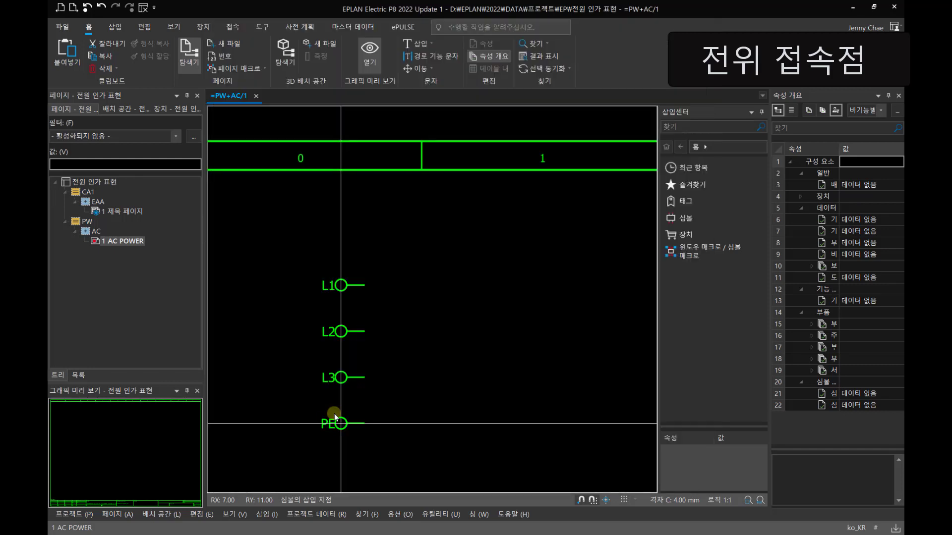
{"action": "middle_click_drag", "start_coordinate": [477, 355], "coordinate": [455, 266]}
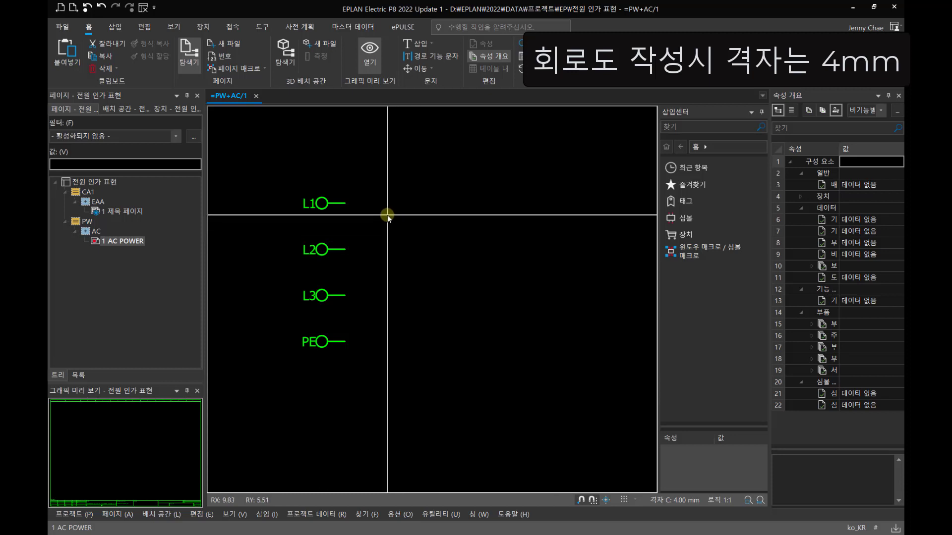
{"action": "left_click", "coordinate": [263, 514]}
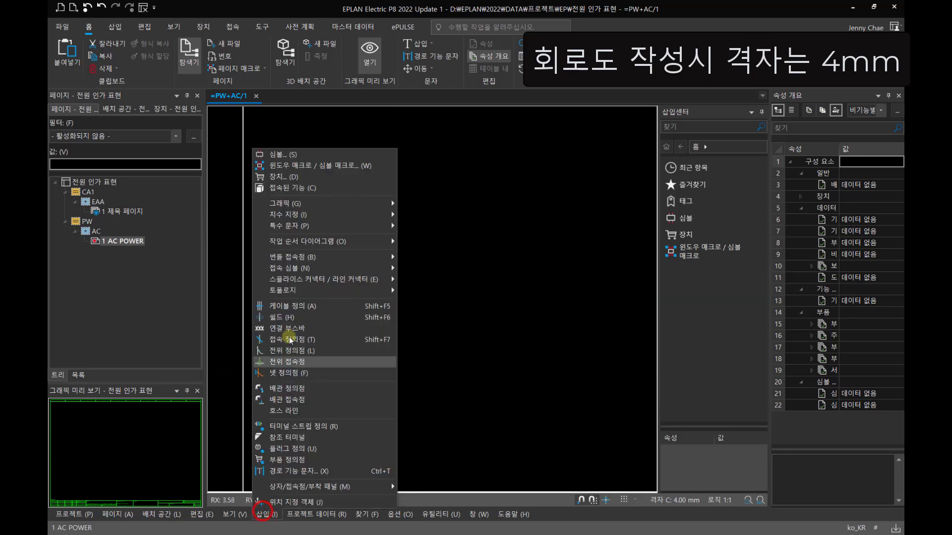
{"action": "left_click", "coordinate": [288, 362]}
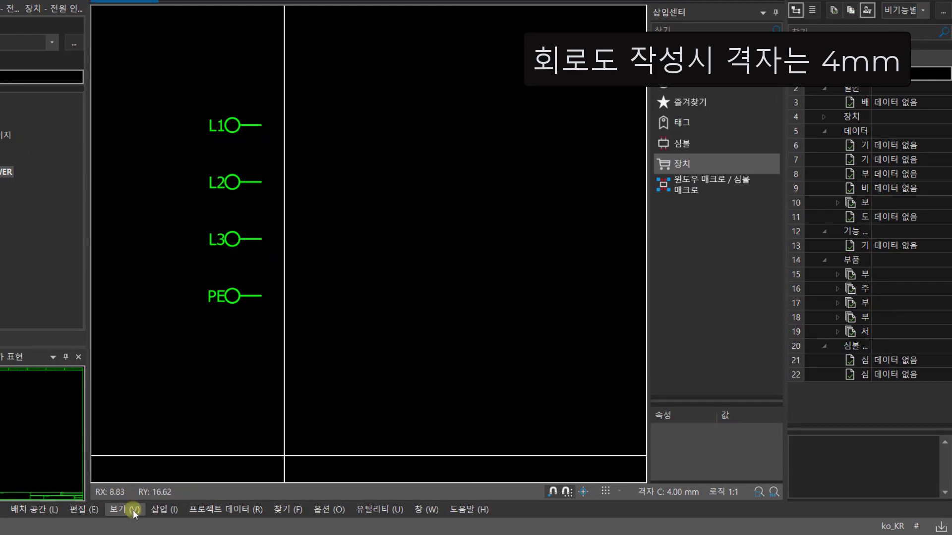
- Choose the first three-pole symbol under 모터 과부하 스위치 in the 보호 장치 group of IEC_symbol for insertion
{"action": "left_click", "coordinate": [161, 509]}
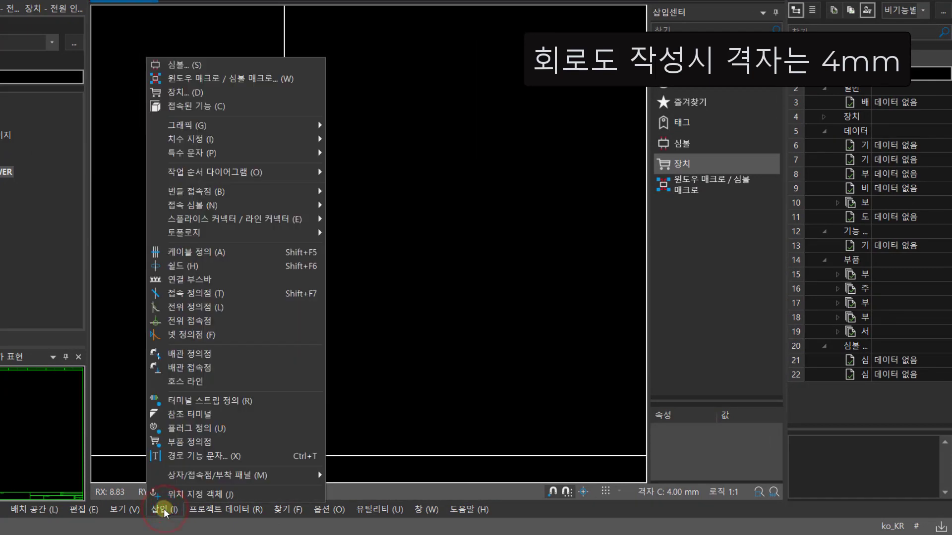
{"action": "left_click", "coordinate": [201, 64]}
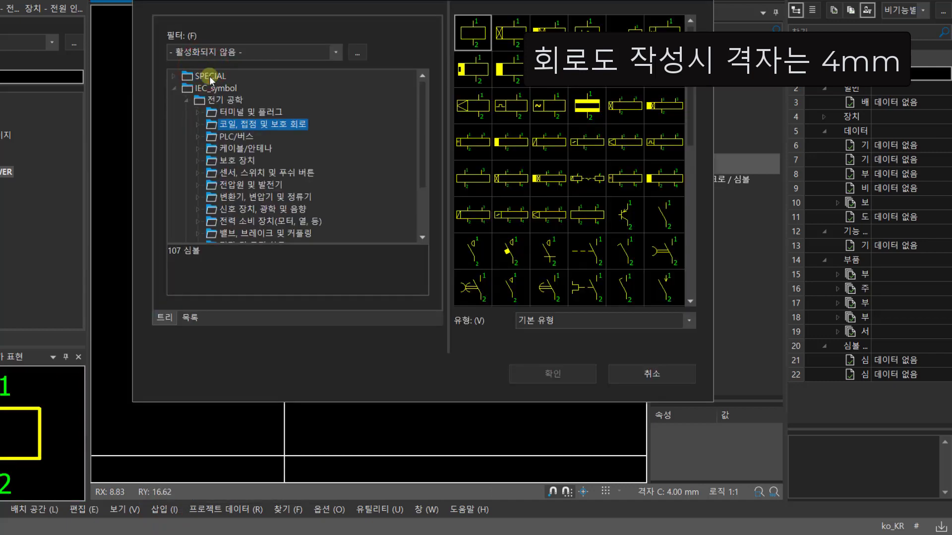
{"action": "left_click", "coordinate": [251, 164]}
{"action": "left_click", "coordinate": [251, 163]}
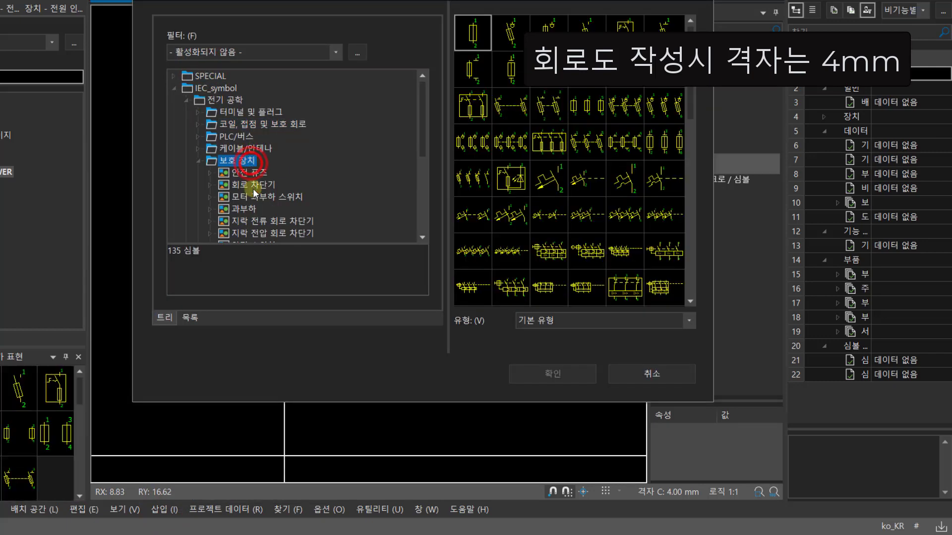
{"action": "left_click", "coordinate": [253, 194]}
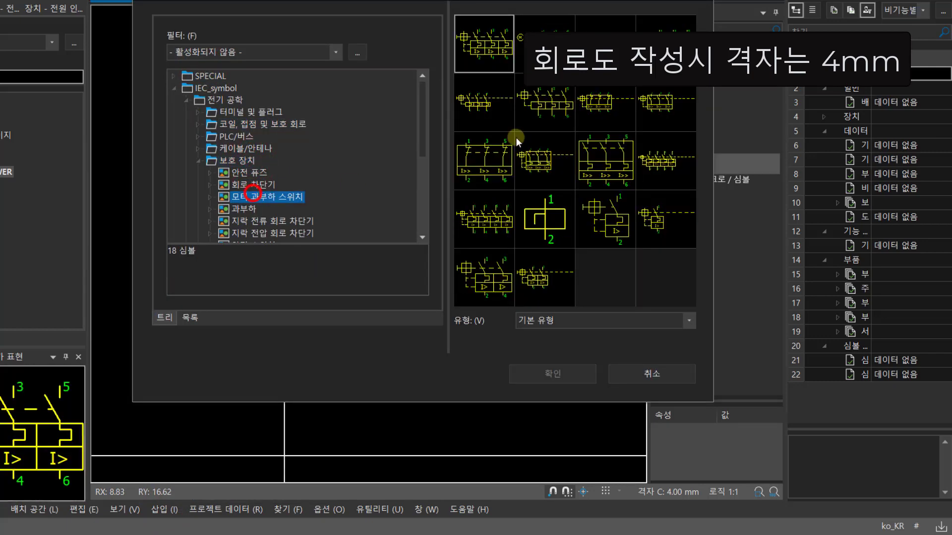
{"action": "left_click", "coordinate": [496, 44]}
{"action": "left_click", "coordinate": [552, 373]}
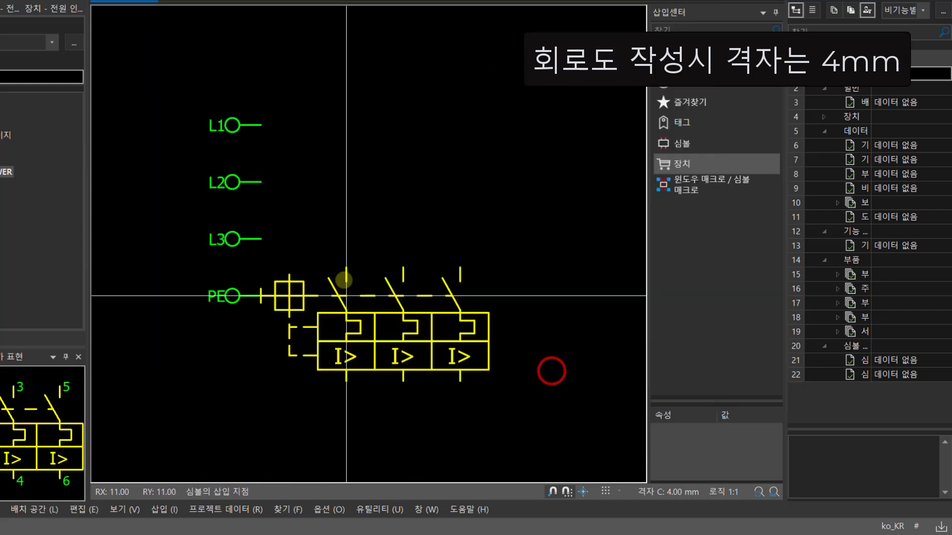
- Rotate the motor overload switch and place it at RX 17, RY 5, with its poles aligned to L1, L2 and L3, accepting its properties
{"action": "key", "text": "Tab"}
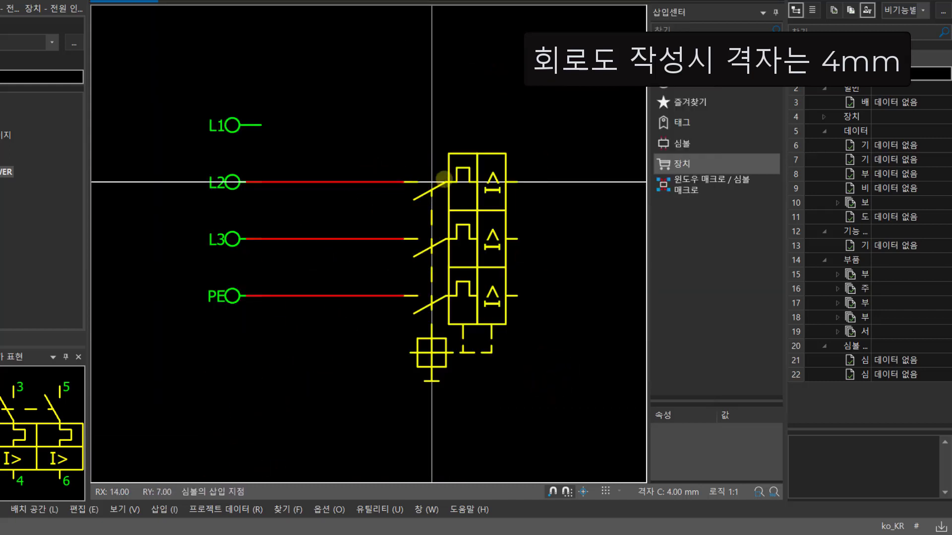
{"action": "key", "text": "Tab"}
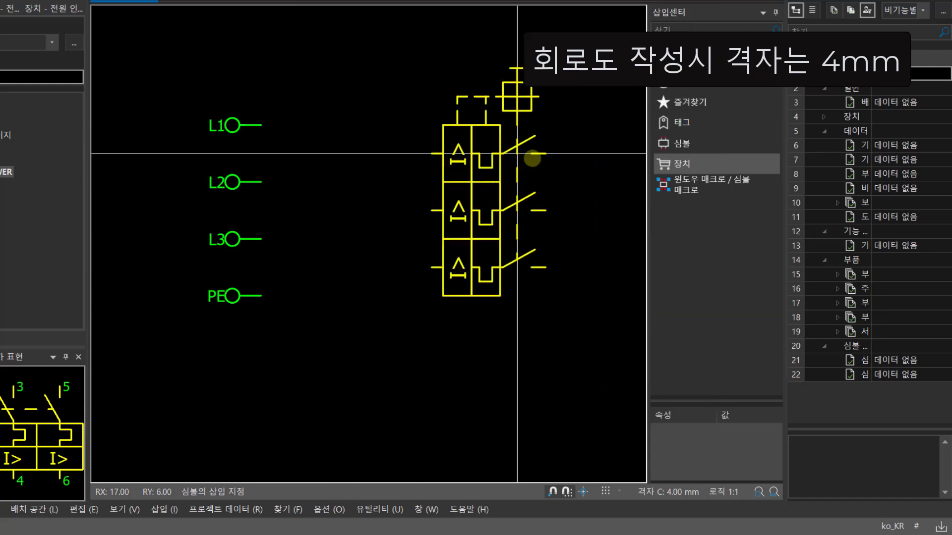
{"action": "key", "text": "Tab"}
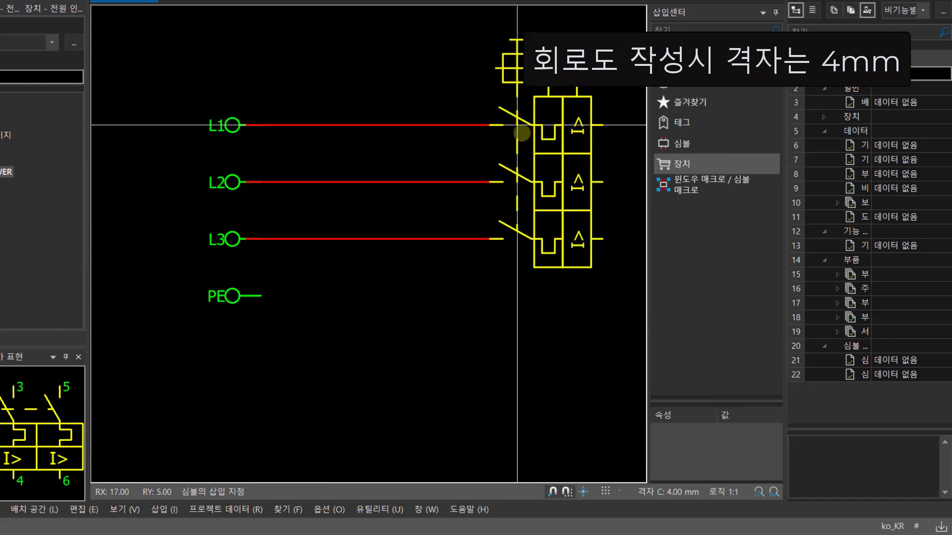
{"action": "left_click", "coordinate": [522, 132]}
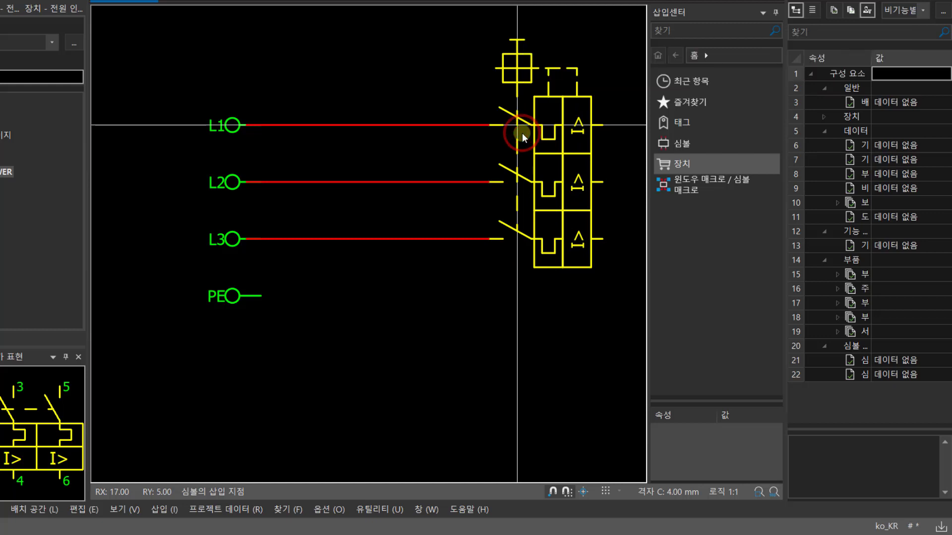
{"action": "left_click", "coordinate": [457, 459]}
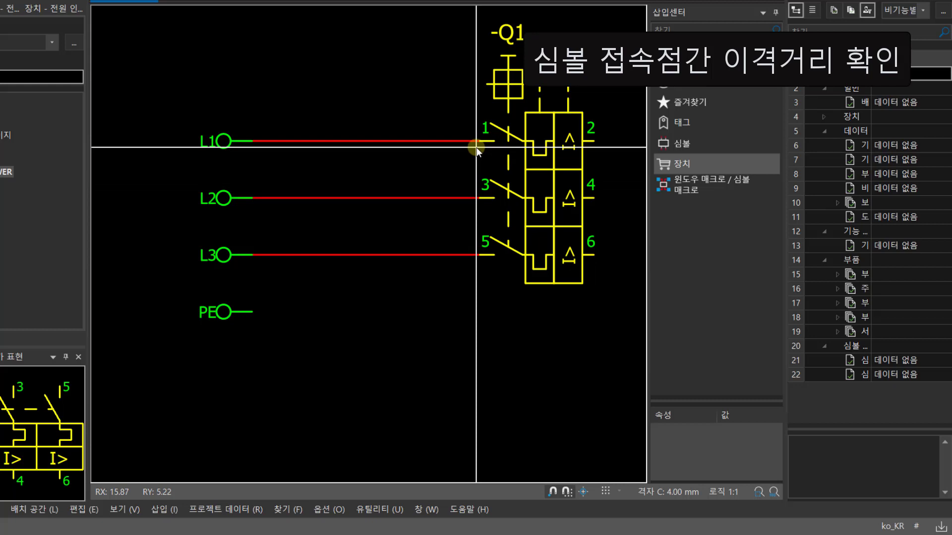
- Add a vertical linear dimension between connection points 1 and 3 of motor overload switch Q1, beside the symbol
{"action": "left_click", "coordinate": [165, 510]}
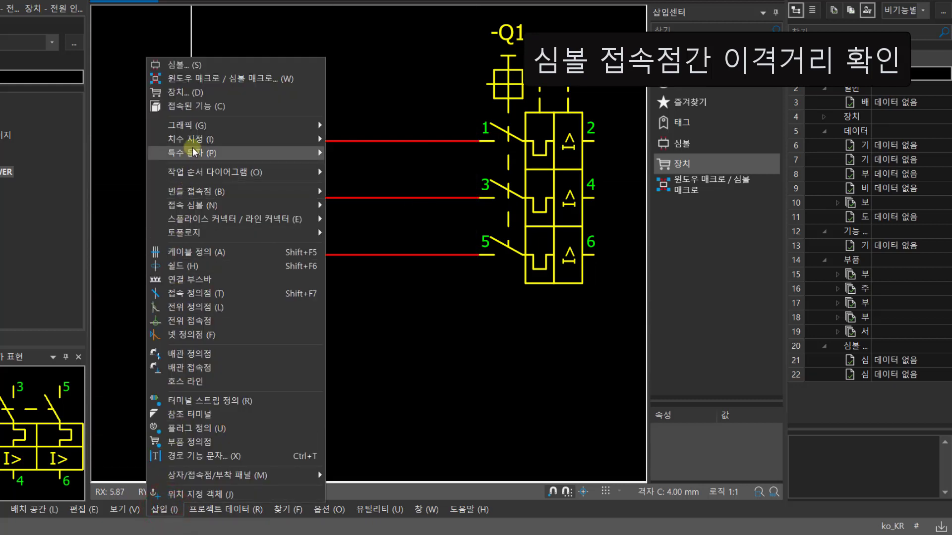
{"action": "mouse_move", "coordinate": [194, 144]}
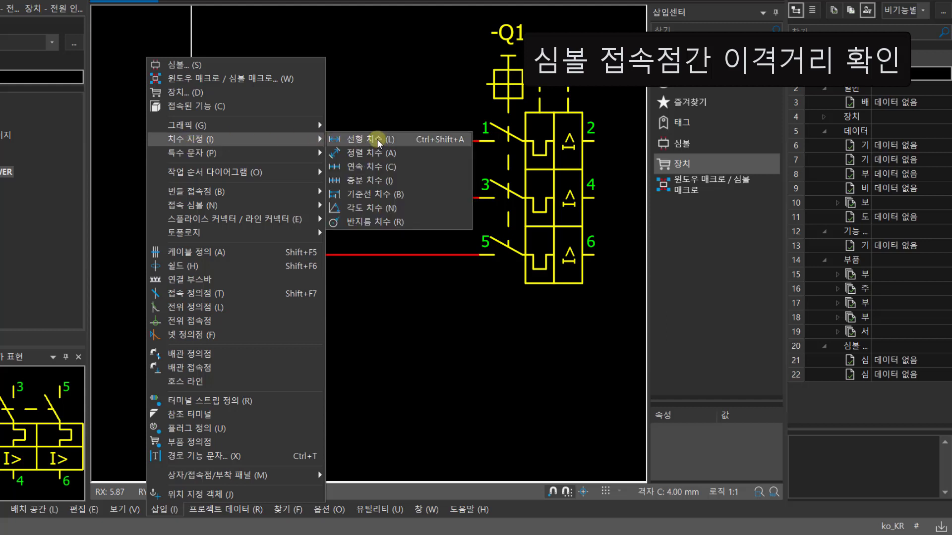
{"action": "left_click", "coordinate": [378, 143]}
{"action": "left_click", "coordinate": [477, 142]}
{"action": "left_click", "coordinate": [479, 198]}
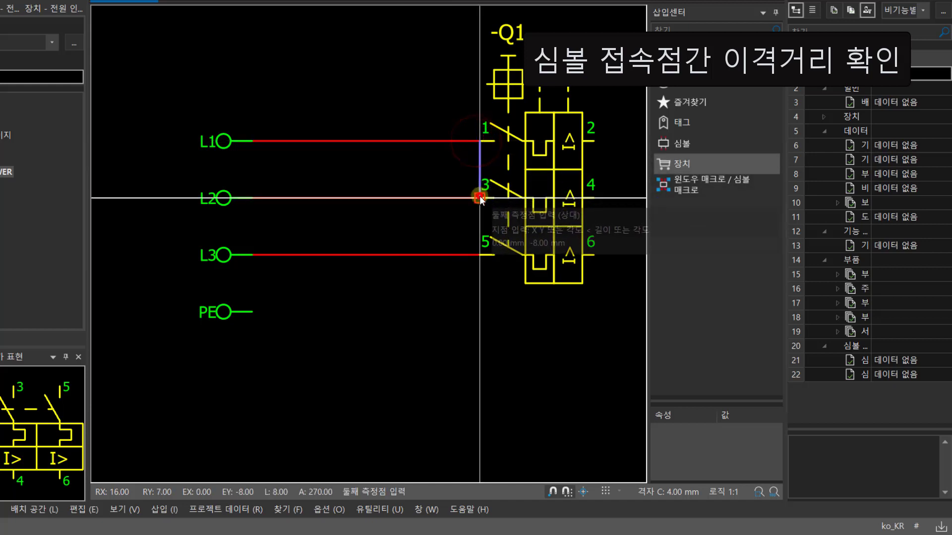
{"action": "left_click", "coordinate": [449, 196]}
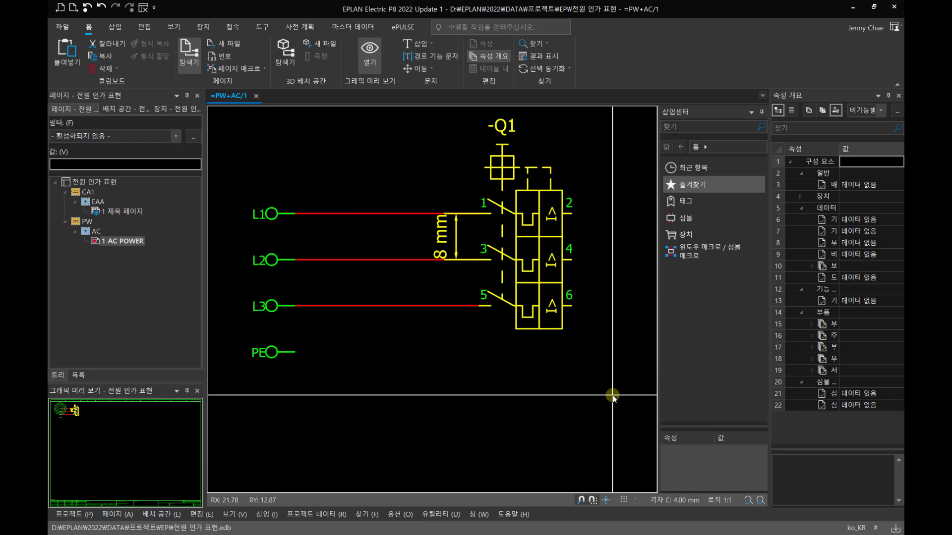
- Copy motor overload switch Q1 and paste it at RX 32, RY 5, aligned with Q1's poles, using the 넘버링 insertion mode
{"action": "scroll", "coordinate": [613, 396], "scroll_direction": "down", "scroll_amount": 3}
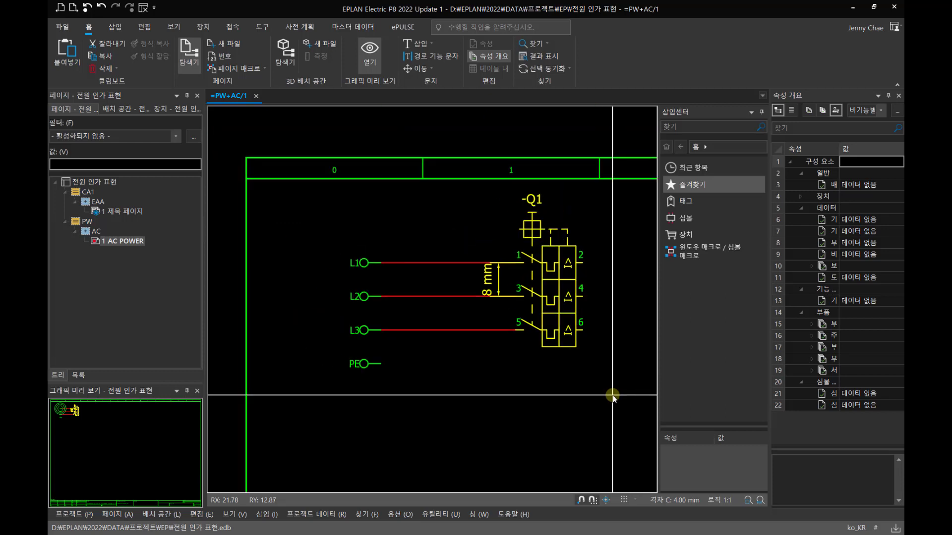
{"action": "left_click", "coordinate": [475, 299]}
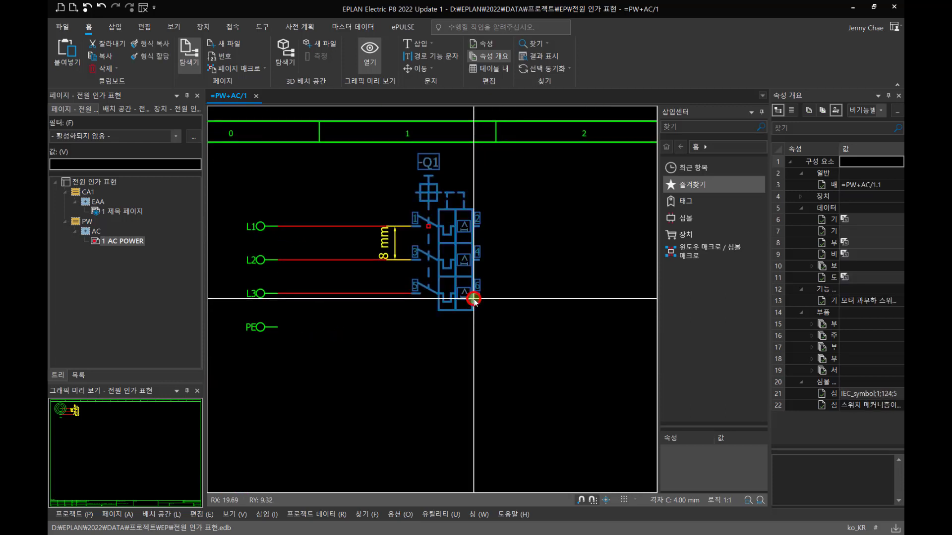
{"action": "key", "text": "ctrl+c"}
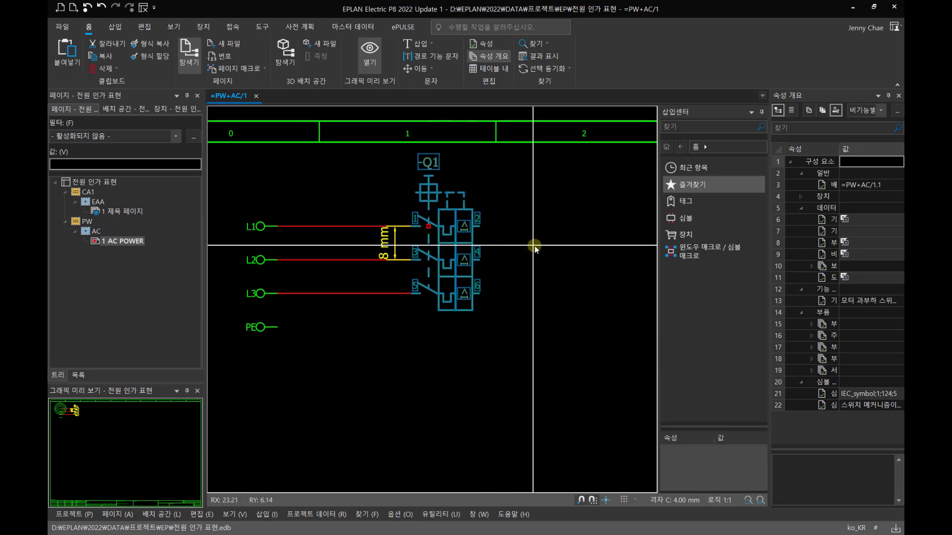
{"action": "key", "text": "ctrl+v"}
{"action": "scroll", "coordinate": [532, 245], "scroll_direction": "down", "scroll_amount": 2}
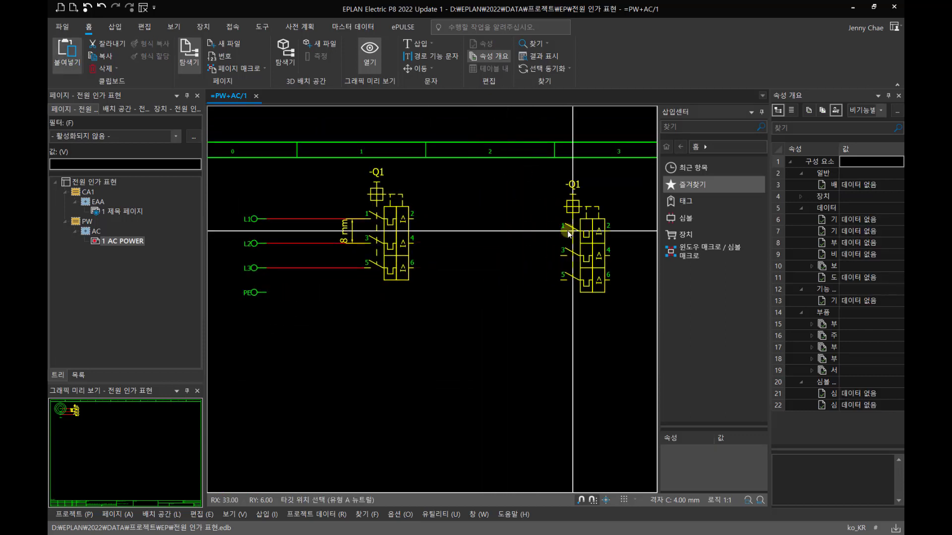
{"action": "left_click", "coordinate": [565, 222]}
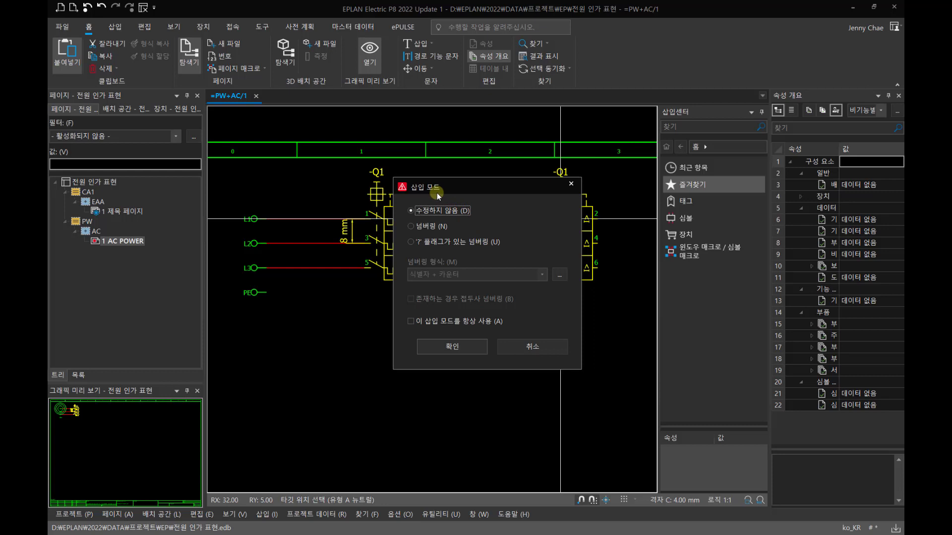
{"action": "left_click", "coordinate": [427, 225]}
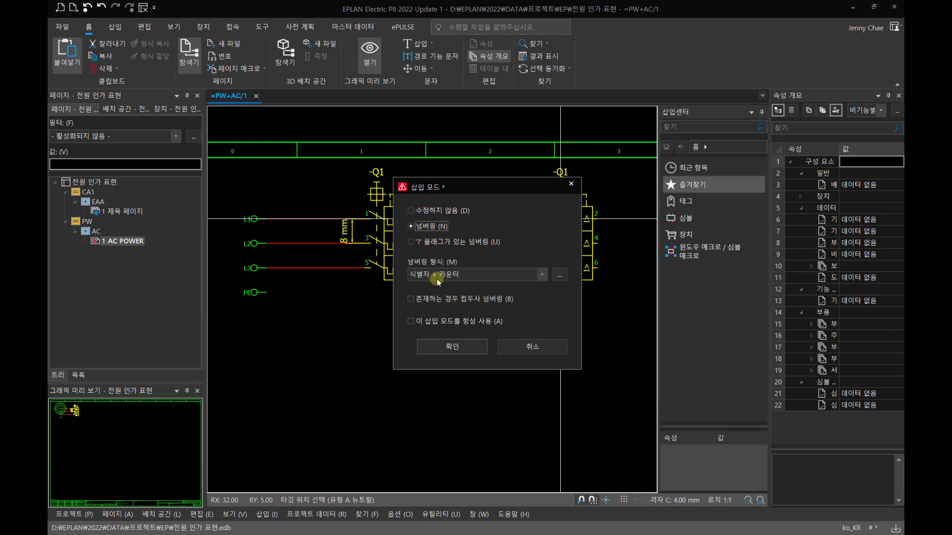
{"action": "left_click", "coordinate": [449, 347]}
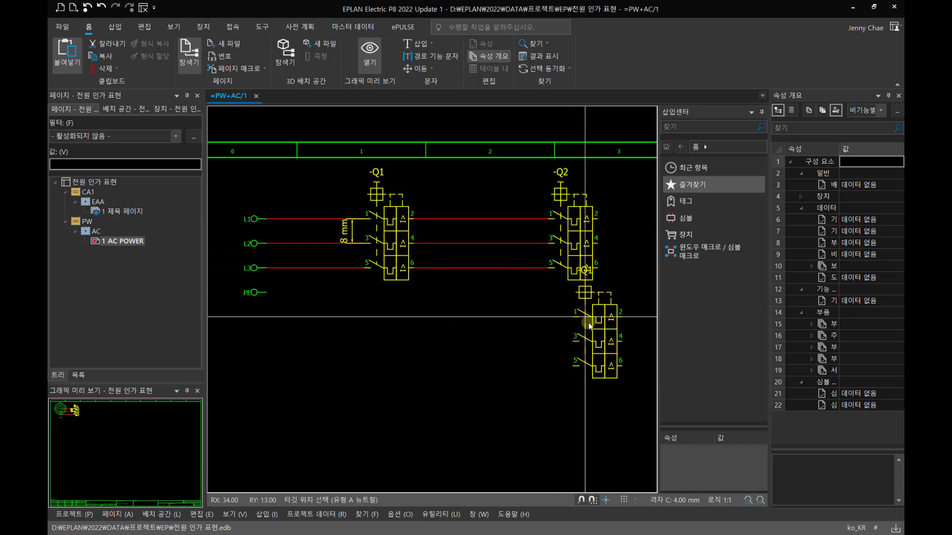
{"action": "key", "text": "Escape"}
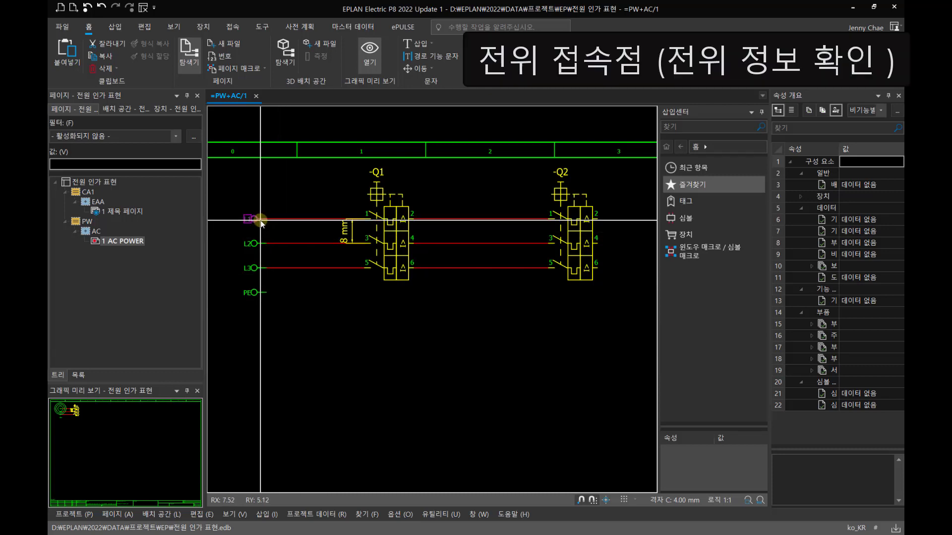
- Set the connection graphic colour of potential connection point L1 to yellow, accept its properties, and update the connections
{"action": "scroll", "coordinate": [262, 221], "scroll_direction": "up", "scroll_amount": 1}
{"action": "scroll", "coordinate": [262, 224], "scroll_direction": "up", "scroll_amount": 1}
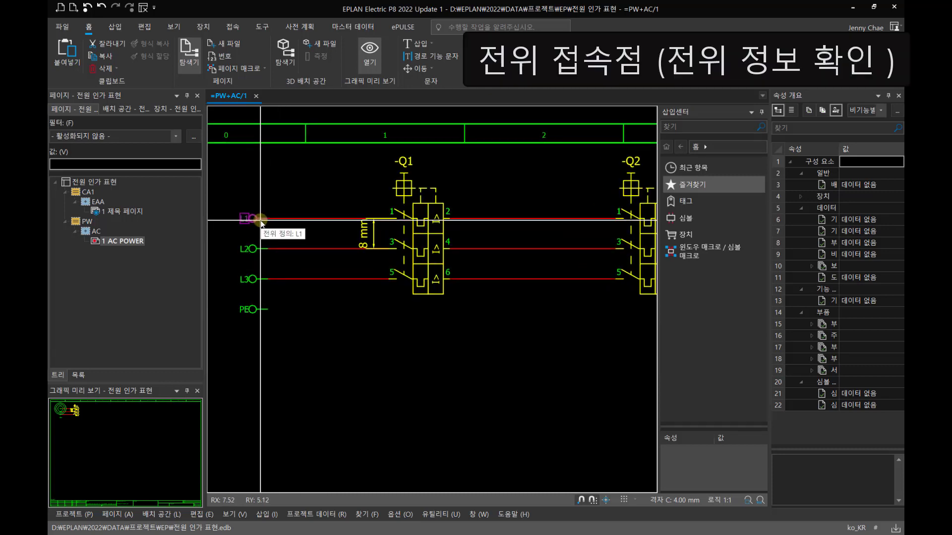
{"action": "double_click", "coordinate": [255, 221]}
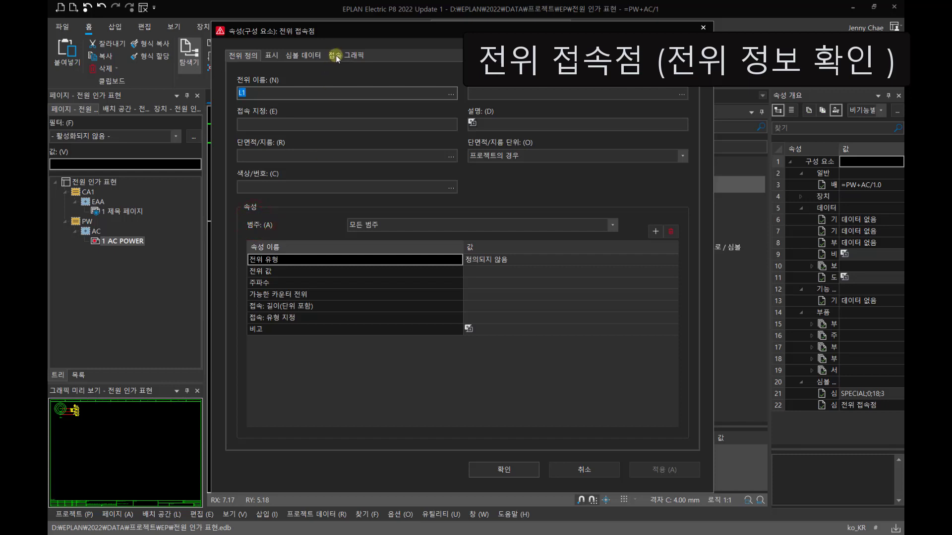
{"action": "left_click", "coordinate": [335, 55]}
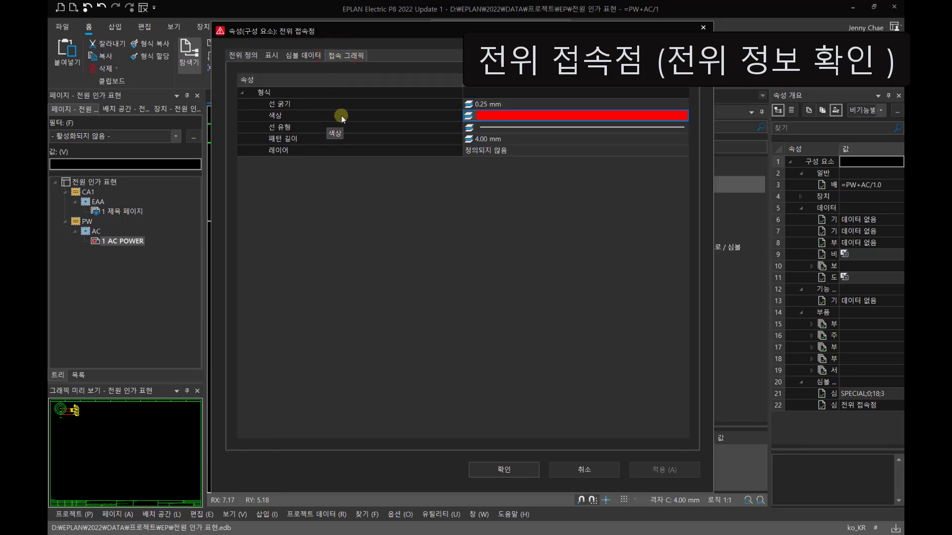
{"action": "left_click", "coordinate": [684, 115]}
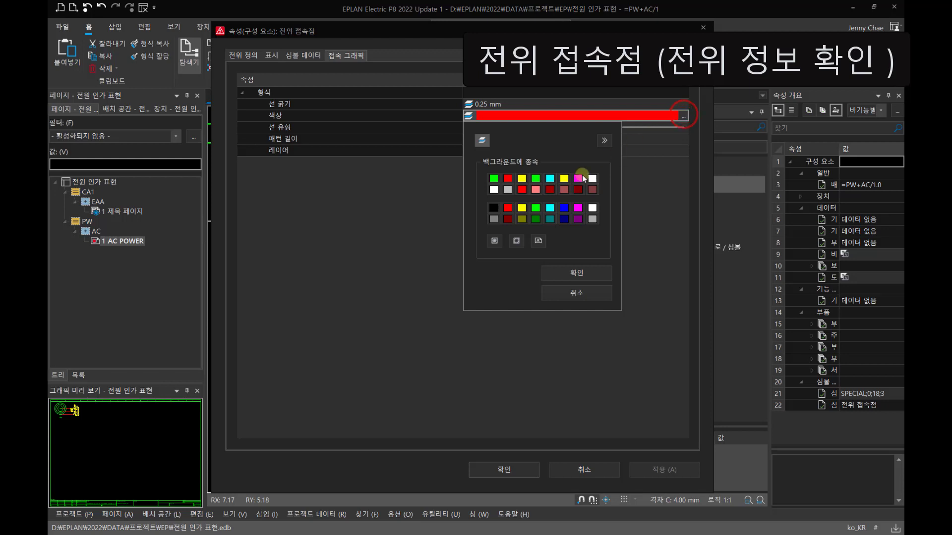
{"action": "left_click", "coordinate": [522, 179]}
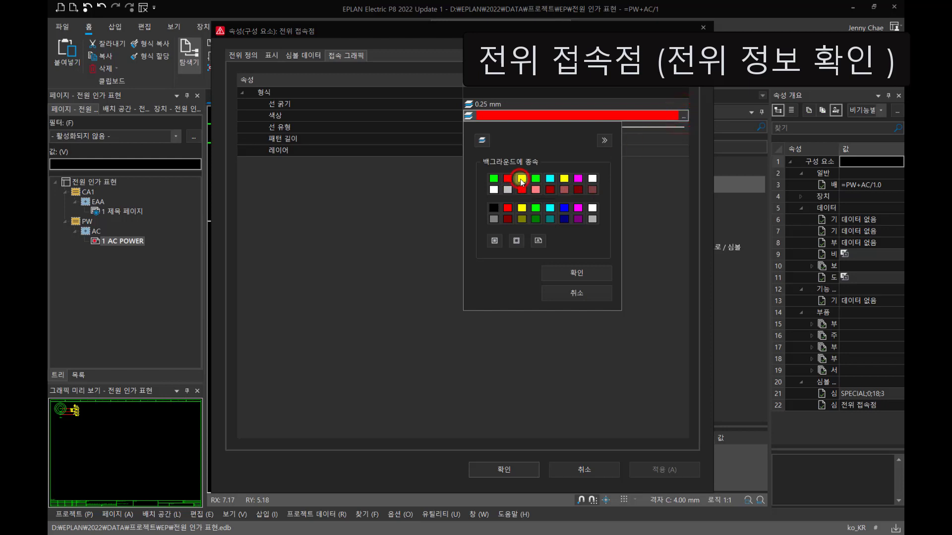
{"action": "left_click", "coordinate": [570, 274]}
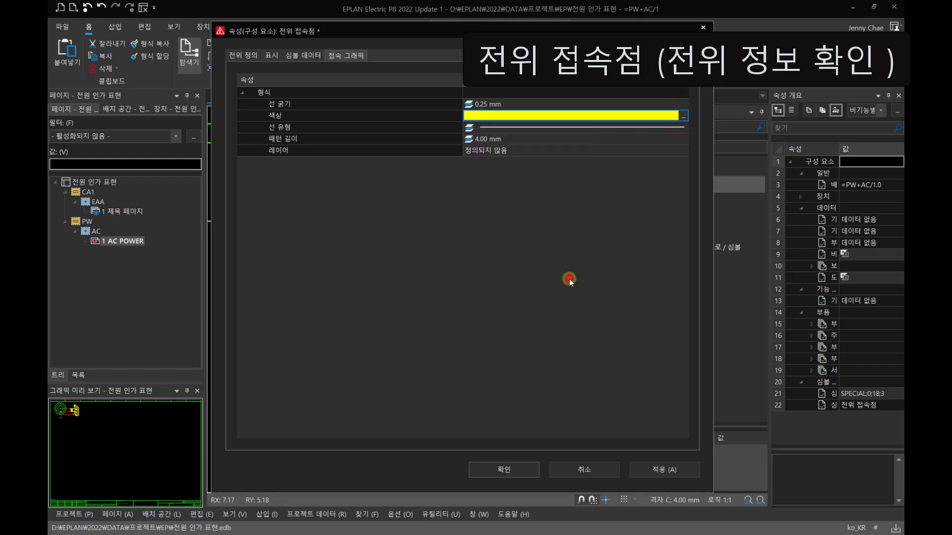
{"action": "left_click", "coordinate": [501, 478]}
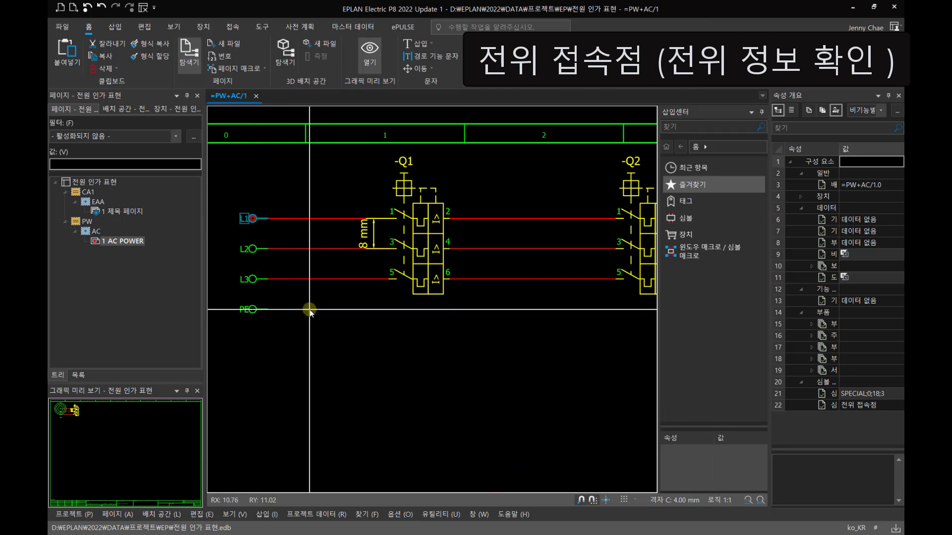
{"action": "left_click", "coordinate": [235, 28]}
{"action": "left_click", "coordinate": [222, 45]}
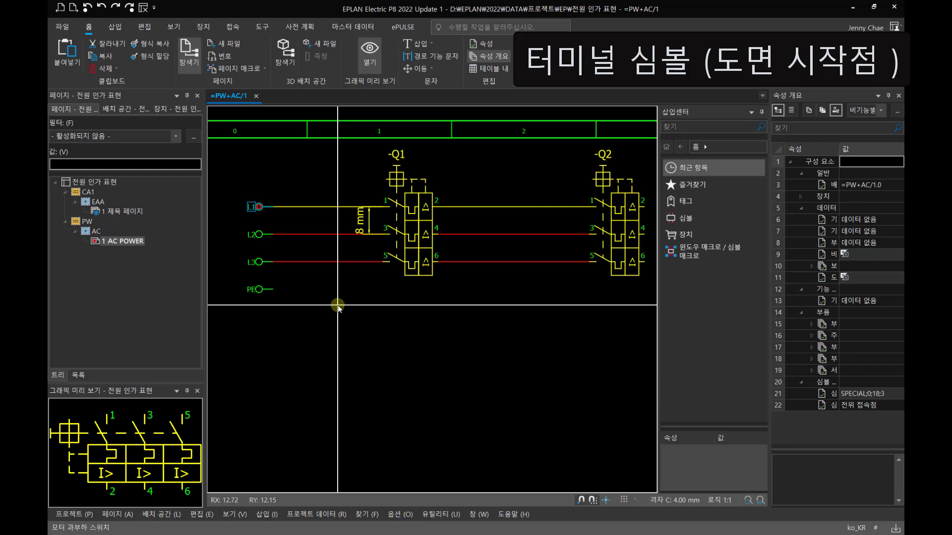
- Delete the four potential connection points L1, L2, L3 and PE
{"action": "left_click", "coordinate": [230, 187]}
{"action": "left_click", "coordinate": [275, 338]}
{"action": "key", "text": "Delete"}
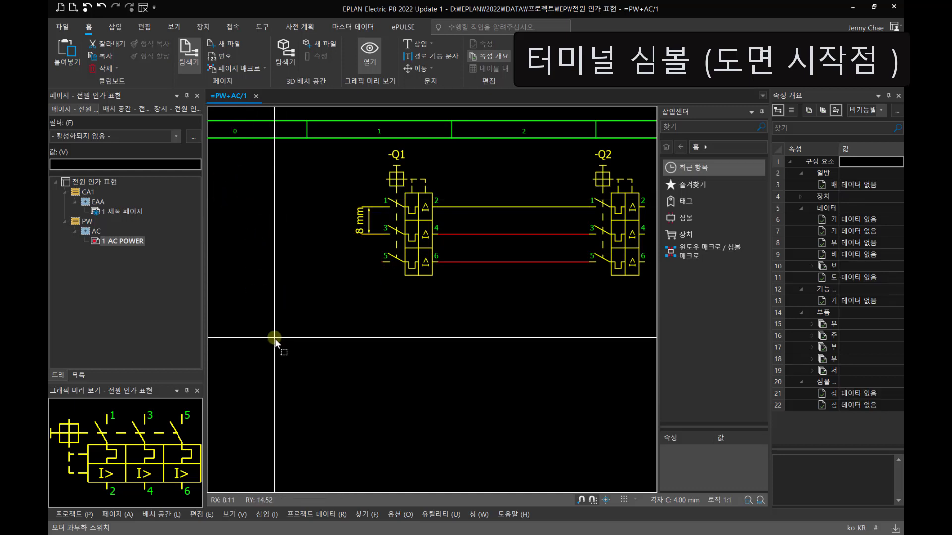
- Choose the one-connection terminal symbol X1_NB from the 터미널 및 플러그 group of IEC_symbol for insertion
{"action": "left_click", "coordinate": [265, 513]}
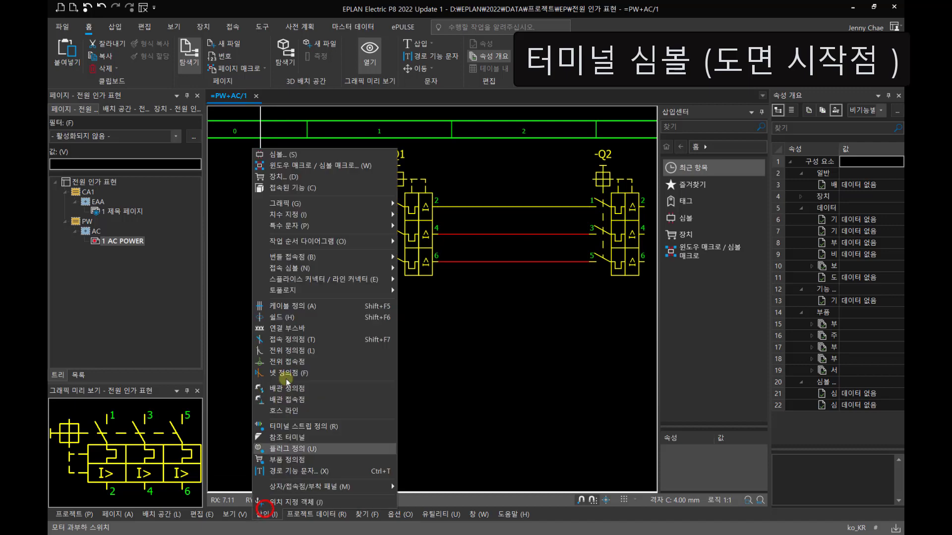
{"action": "left_click", "coordinate": [285, 153]}
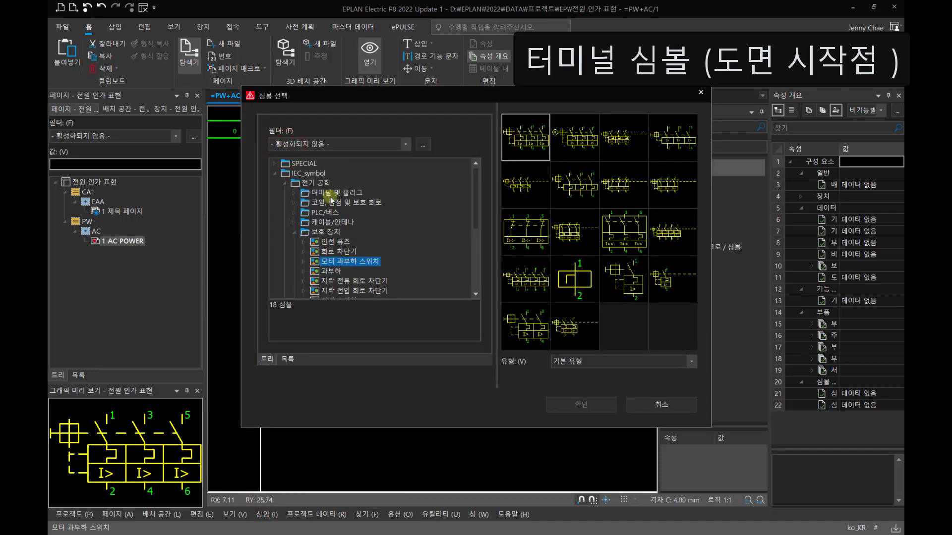
{"action": "double_click", "coordinate": [330, 194]}
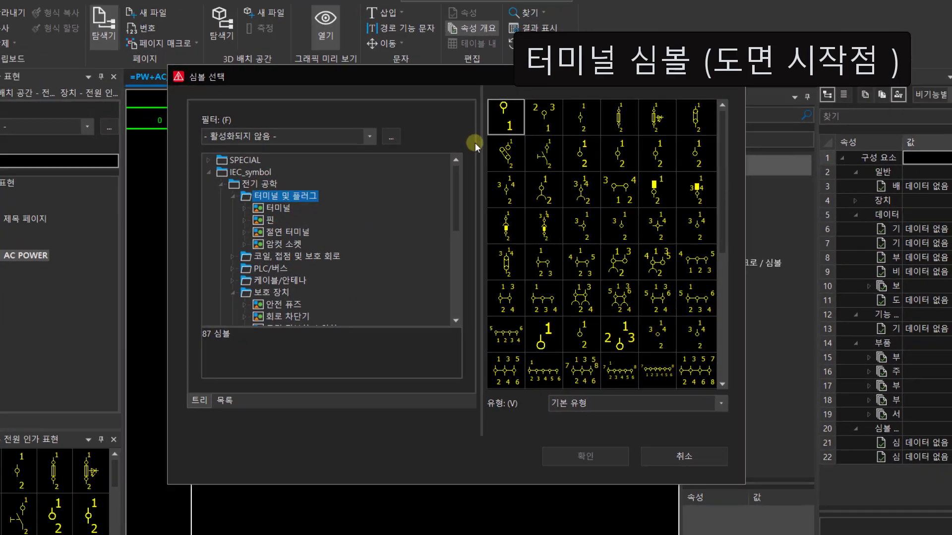
{"action": "left_click", "coordinate": [511, 117]}
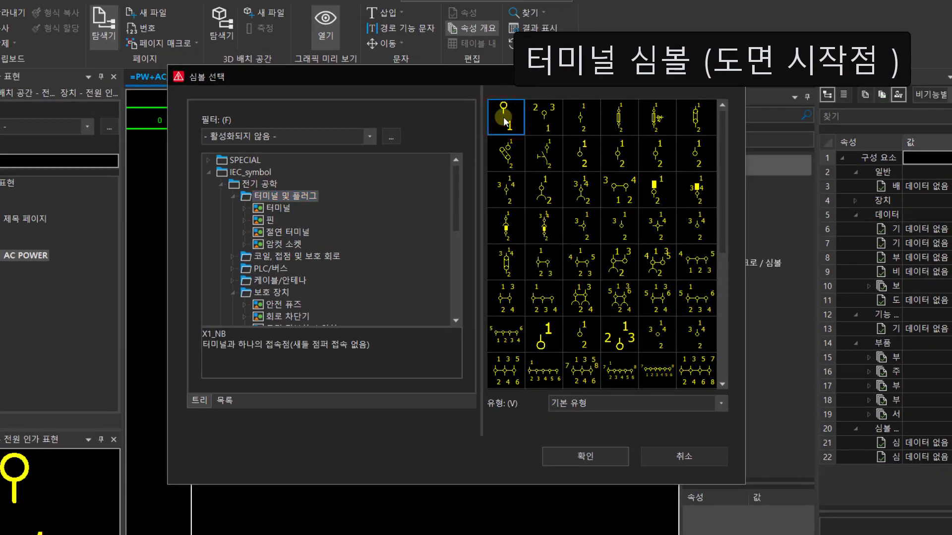
{"action": "left_click", "coordinate": [586, 456]}
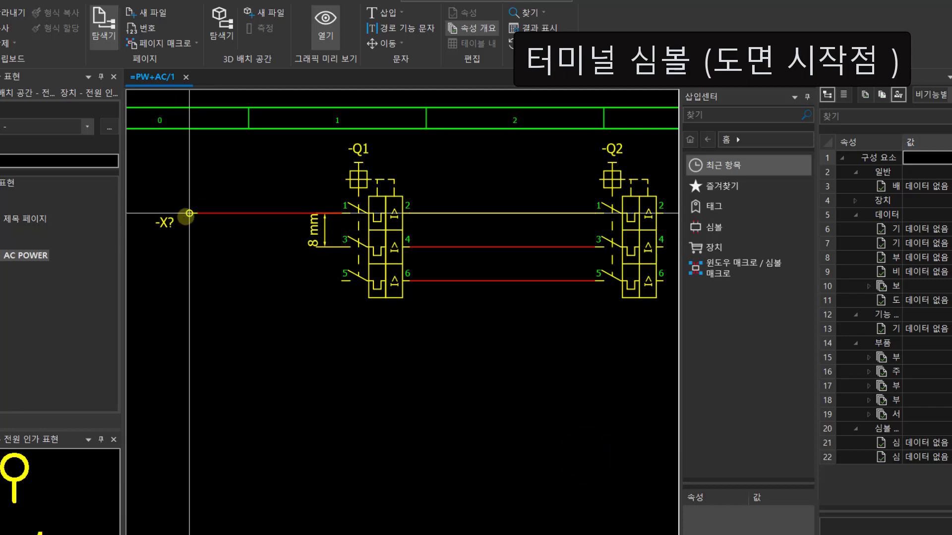
- Place four terminals in a column before Q1, three aligned with its poles and one equally spaced below, accepting their properties
{"action": "left_click_drag", "start_coordinate": [189, 213], "coordinate": [184, 317]}
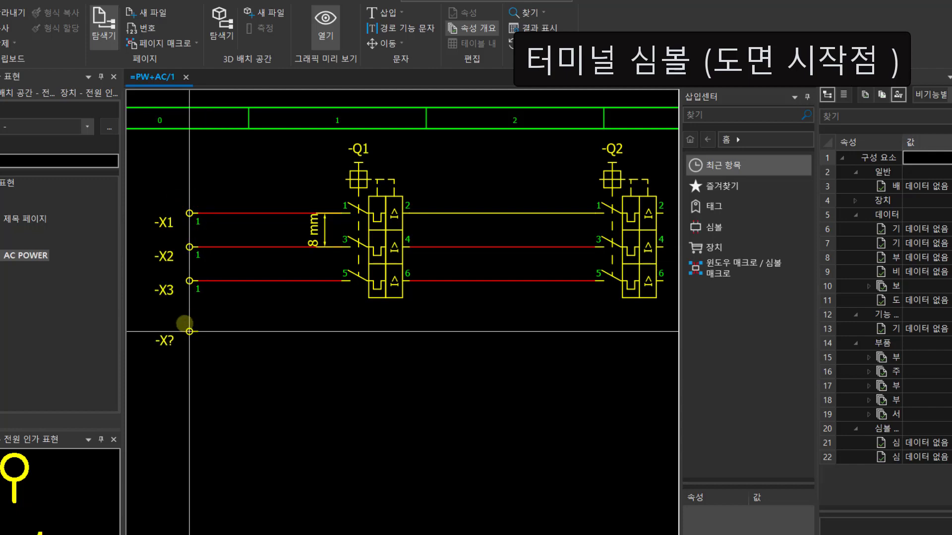
{"action": "left_click", "coordinate": [184, 318]}
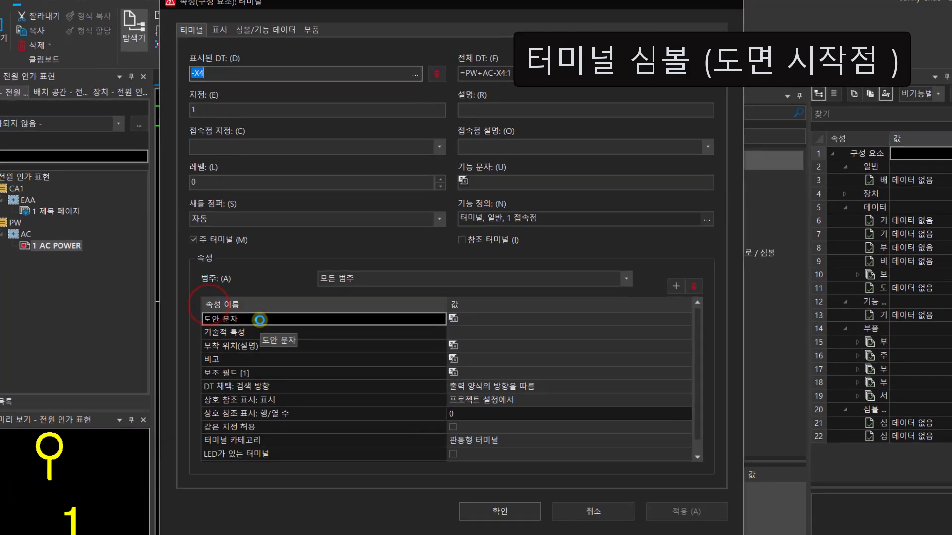
{"action": "key", "text": "Return"}
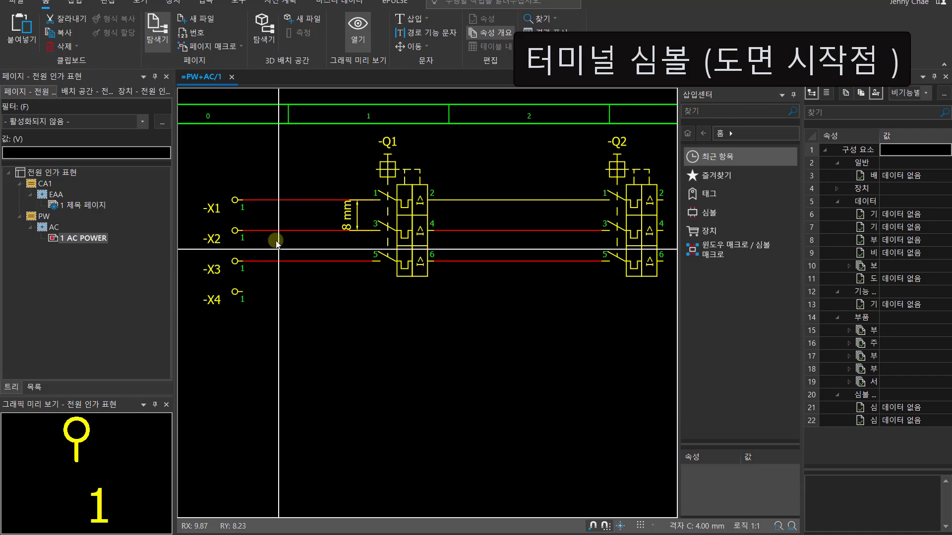
- Select all four terminals together and set their displayed DT to -X0
{"action": "left_click_drag", "start_coordinate": [222, 171], "coordinate": [255, 331]}
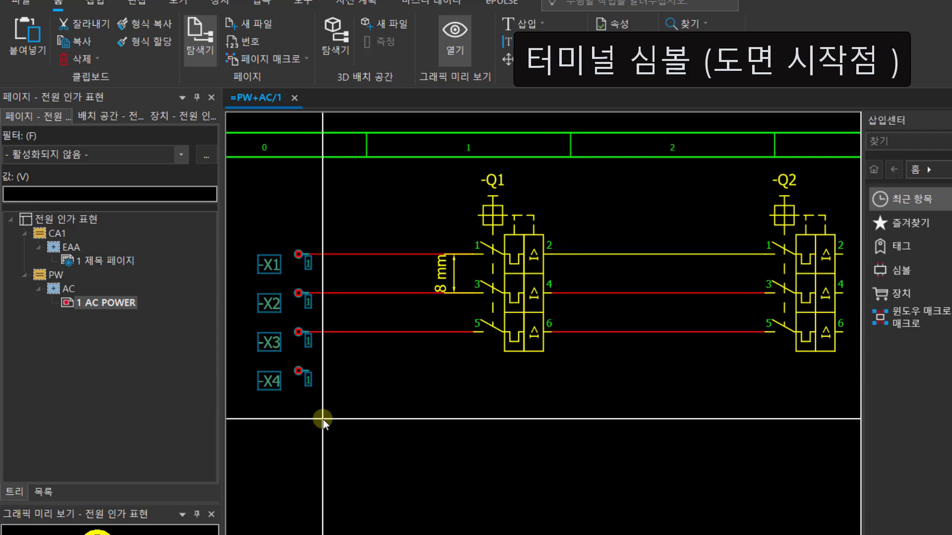
{"action": "left_click", "coordinate": [322, 419]}
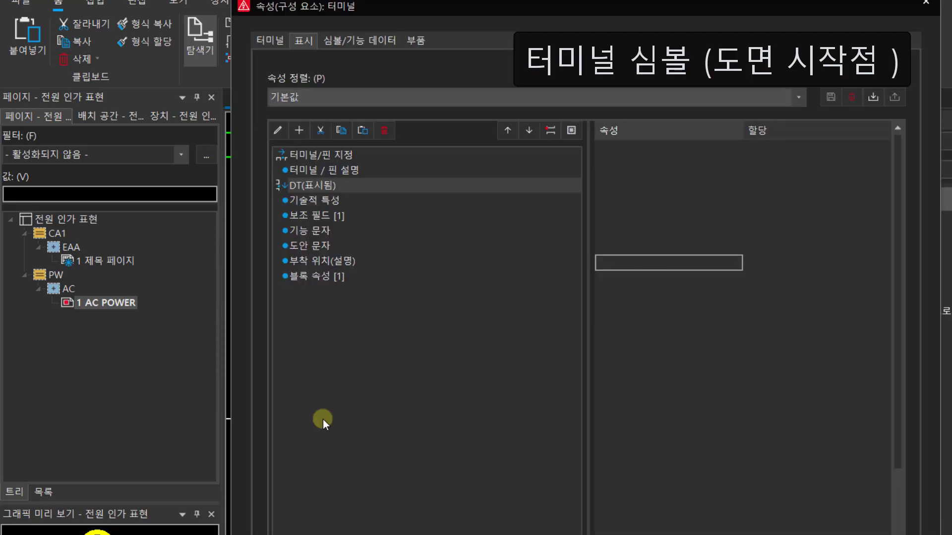
{"action": "left_click", "coordinate": [269, 40]}
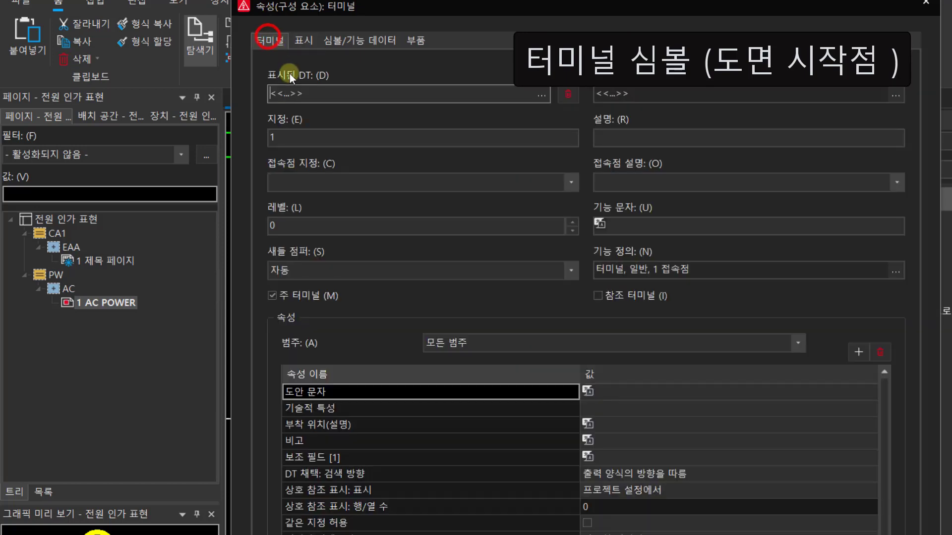
{"action": "left_click_drag", "start_coordinate": [306, 90], "coordinate": [257, 84]}
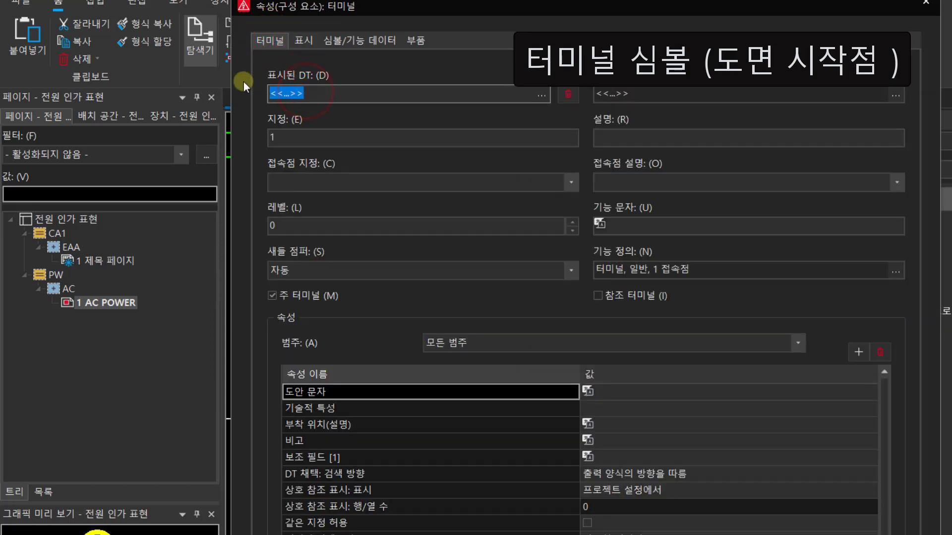
{"action": "type", "text": "-"}
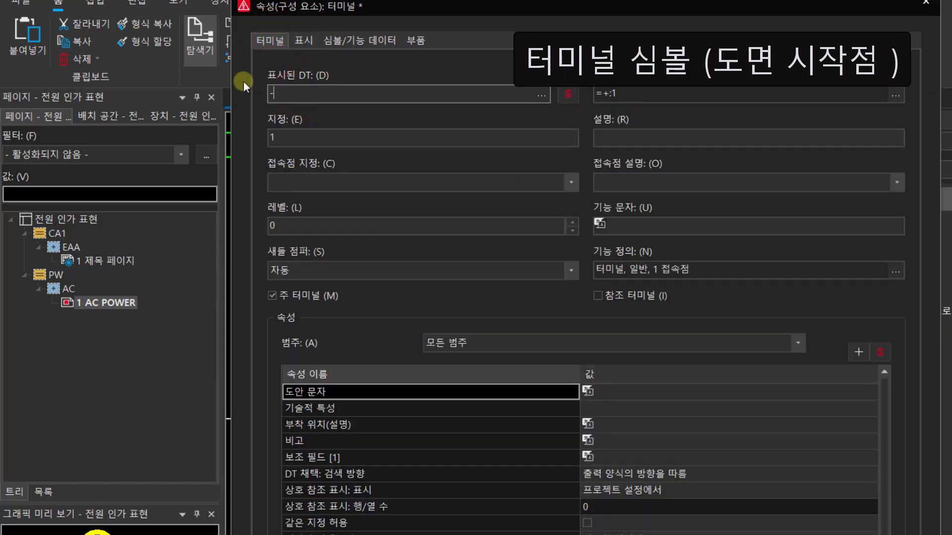
{"action": "key", "text": "Caps_Lock"}
{"action": "type", "text": "X"}
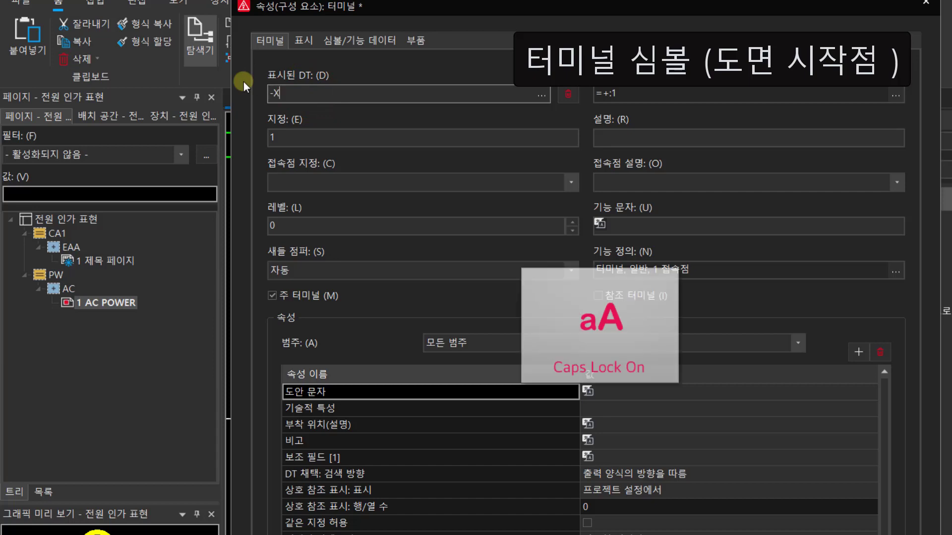
{"action": "type", "text": "0"}
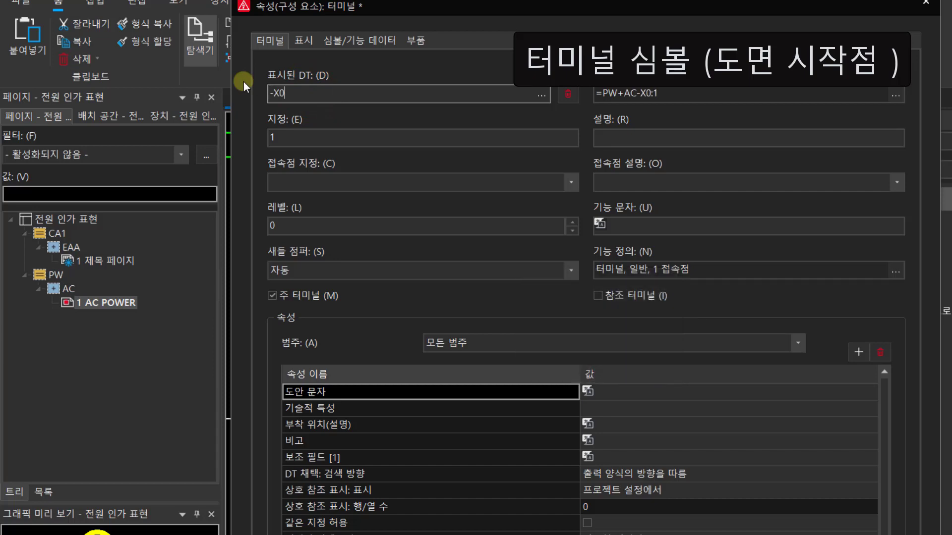
{"action": "key", "text": "Return"}
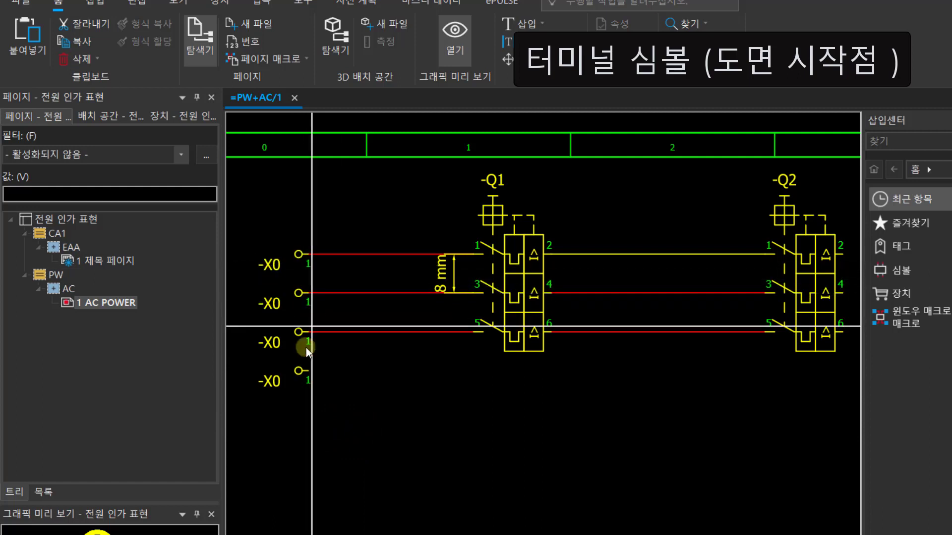
- Set the designation of the second -X0 terminal, on the line to pole 3 of Q1, to 2
{"action": "left_click_drag", "start_coordinate": [232, 273], "coordinate": [318, 403]}
{"action": "left_click", "coordinate": [326, 386]}
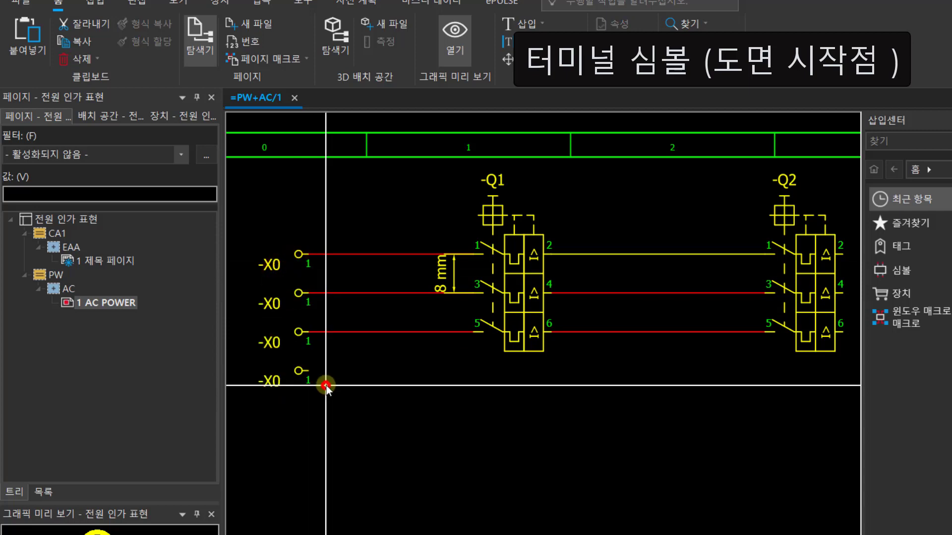
{"action": "double_click", "coordinate": [300, 293]}
{"action": "left_click", "coordinate": [295, 138]}
{"action": "type", "text": "2"}
{"action": "key", "text": "Return"}
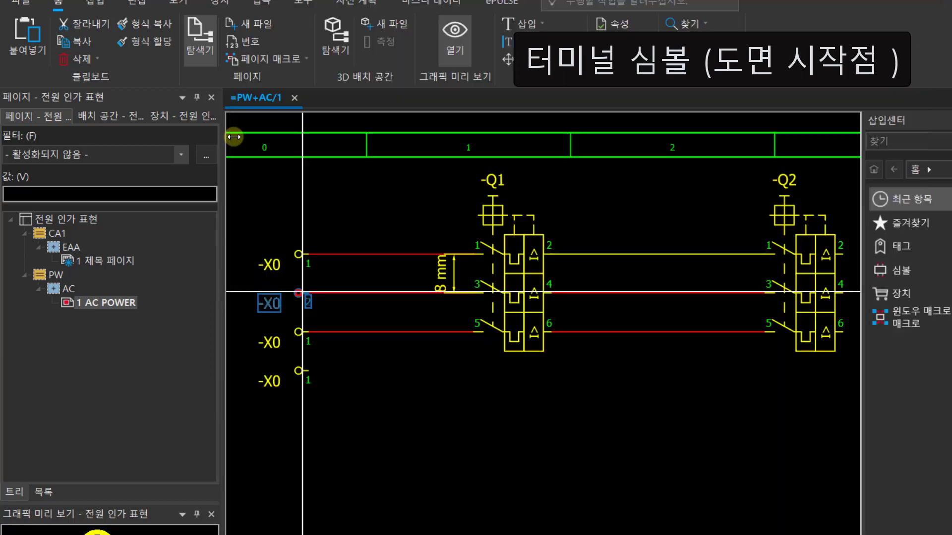
- Set the designations of the third and fourth -X0 terminals in the column to 3 and 4 respectively
{"action": "double_click", "coordinate": [295, 335]}
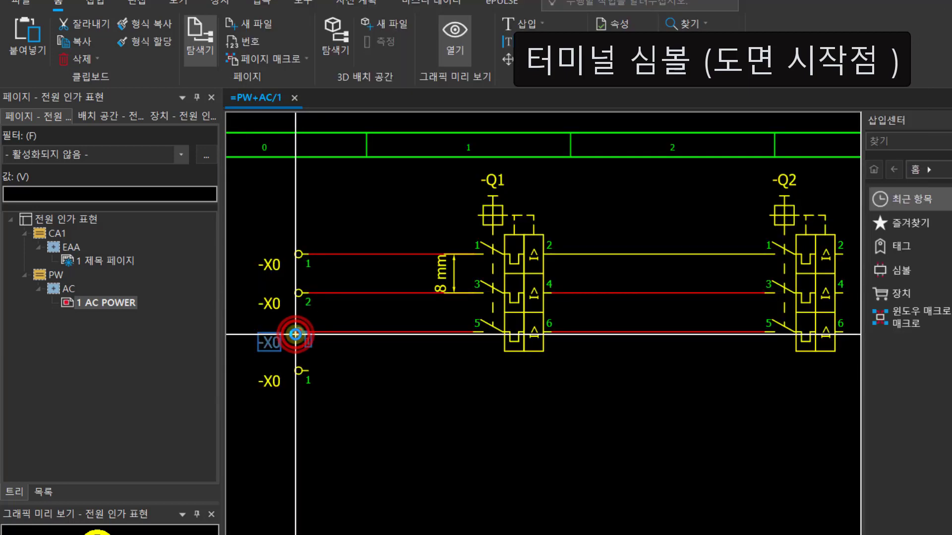
{"action": "left_click", "coordinate": [320, 141]}
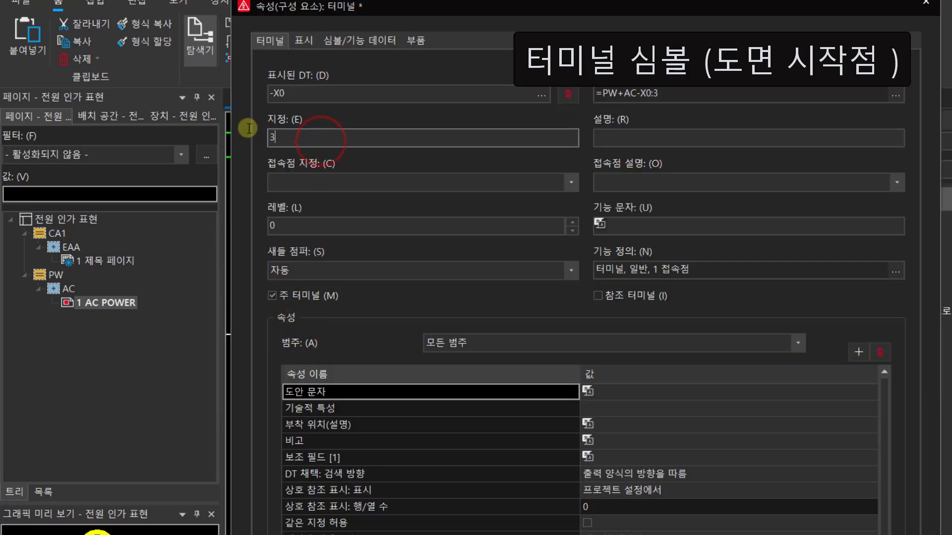
{"action": "type", "text": "3"}
{"action": "key", "text": "Return"}
{"action": "double_click", "coordinate": [298, 372]}
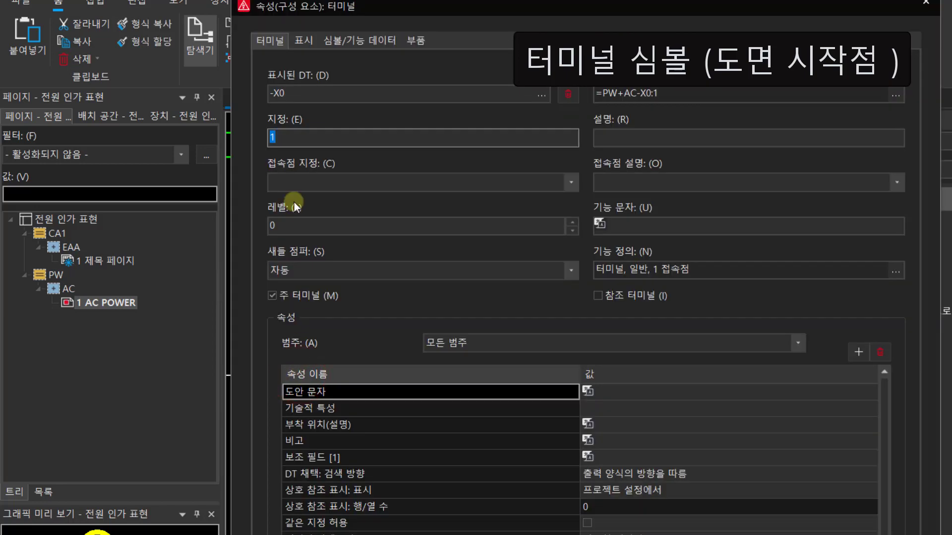
{"action": "type", "text": "4"}
{"action": "key", "text": "Return"}
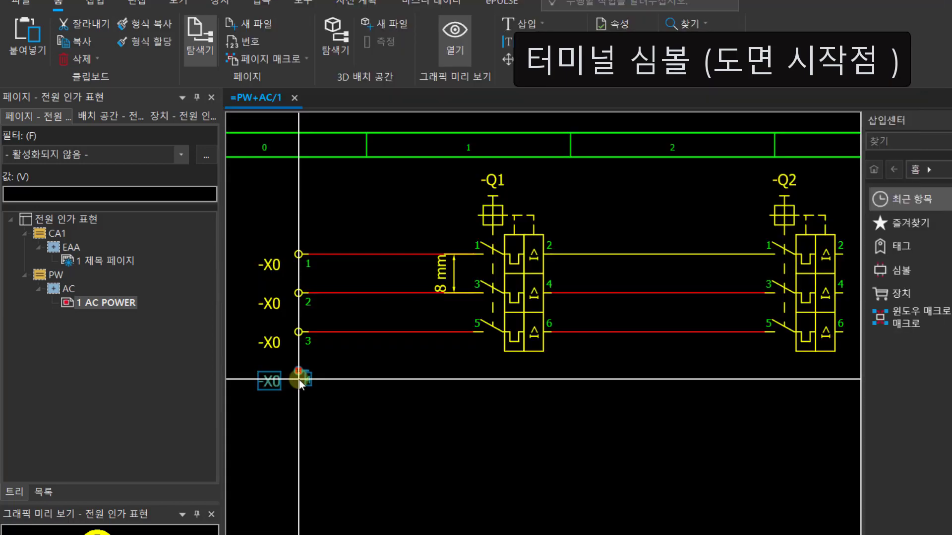
{"action": "left_click", "coordinate": [352, 423]}
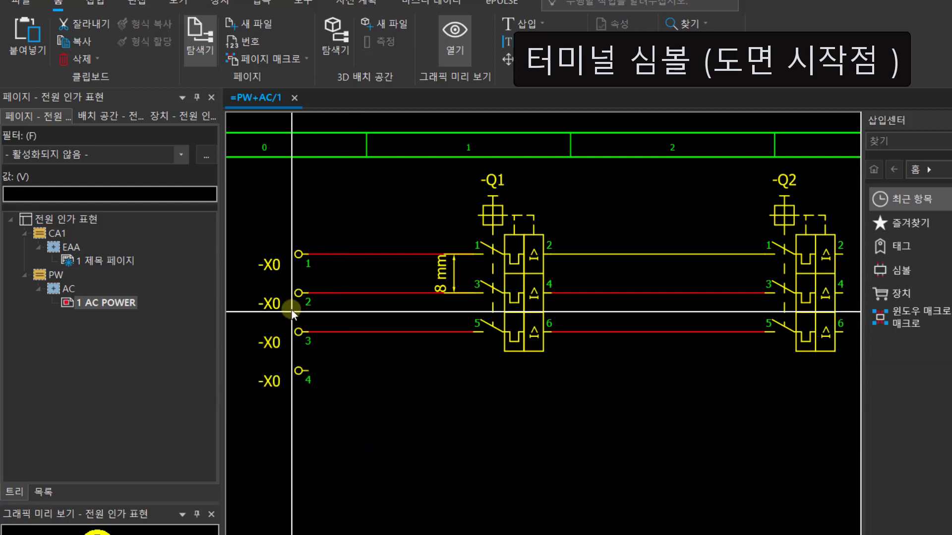
- For terminals 2, 3 and 4 together, hide the displayed DT by setting 숨김 to 예 for DT(표시됨)
{"action": "left_click_drag", "start_coordinate": [289, 284], "coordinate": [326, 403]}
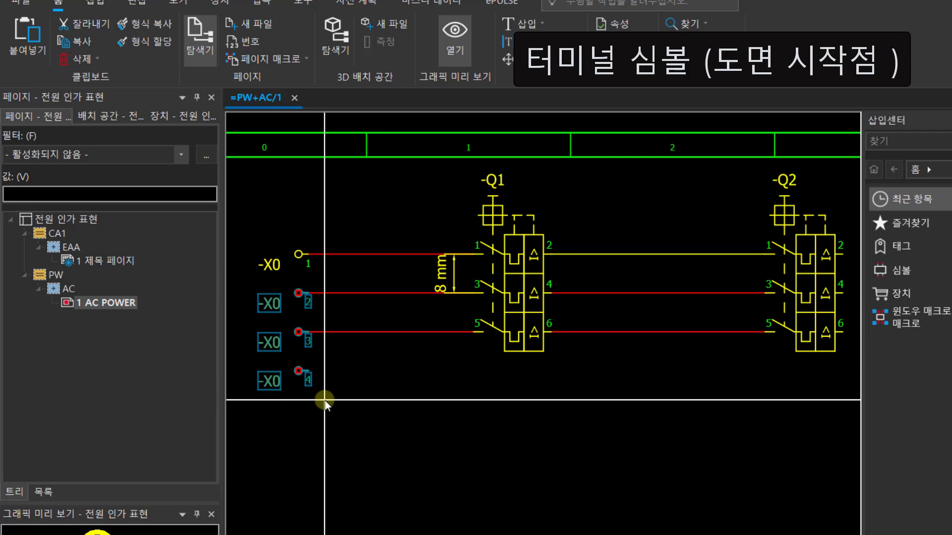
{"action": "right_click", "coordinate": [302, 375]}
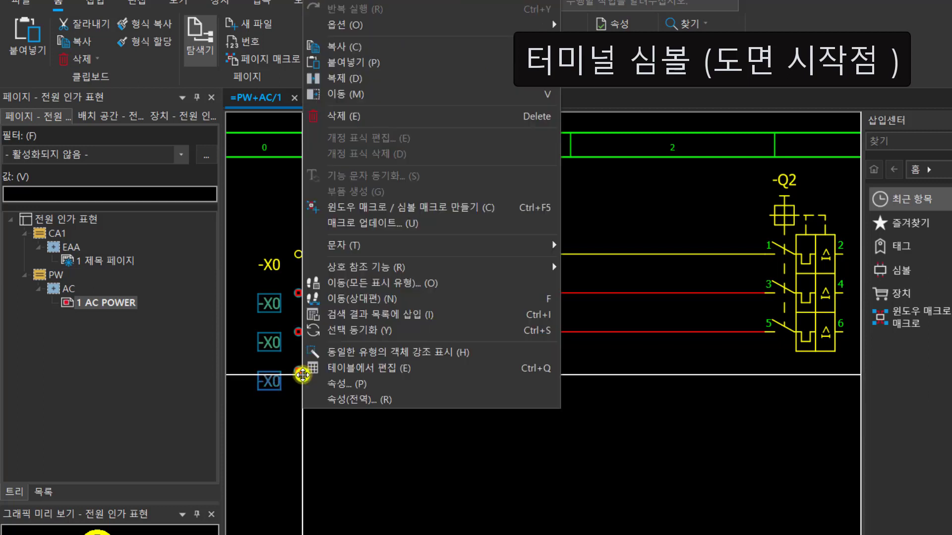
{"action": "left_click", "coordinate": [339, 384]}
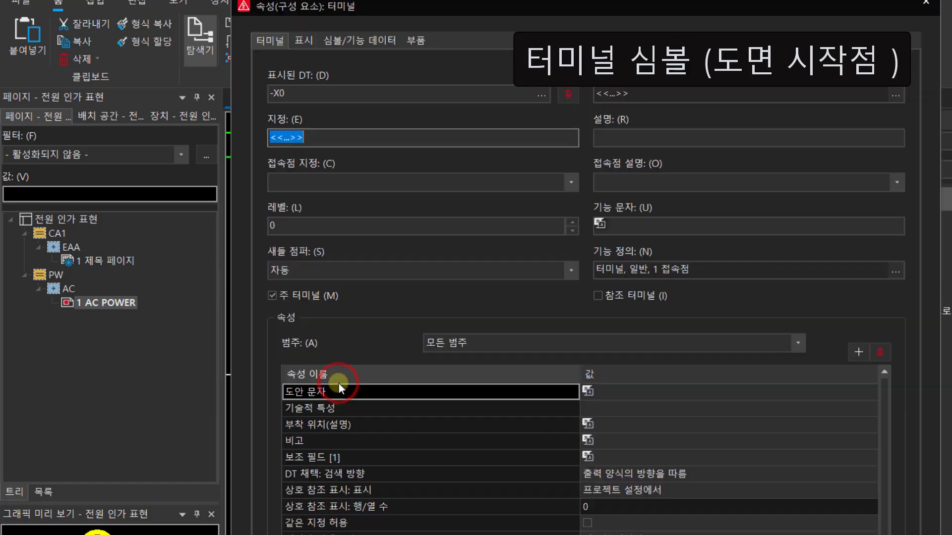
{"action": "left_click", "coordinate": [308, 43]}
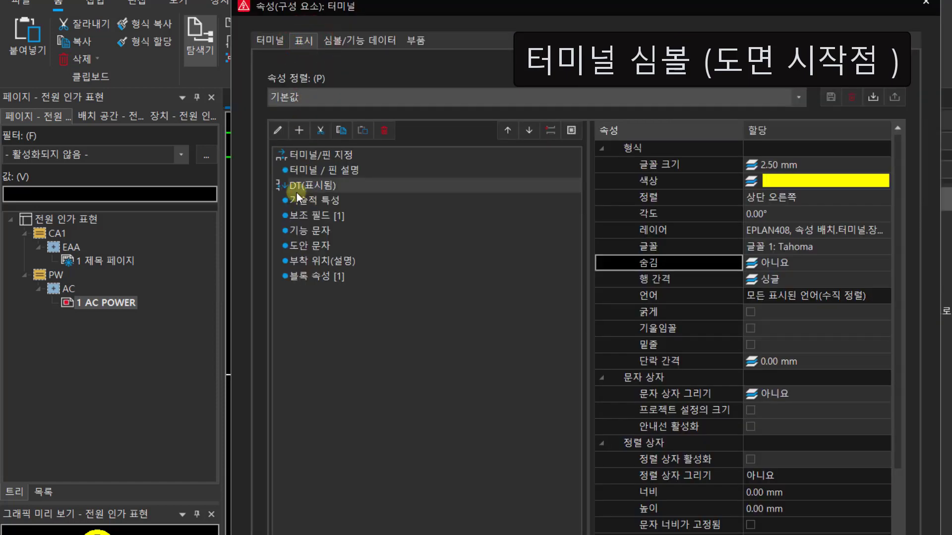
{"action": "left_click", "coordinate": [303, 189]}
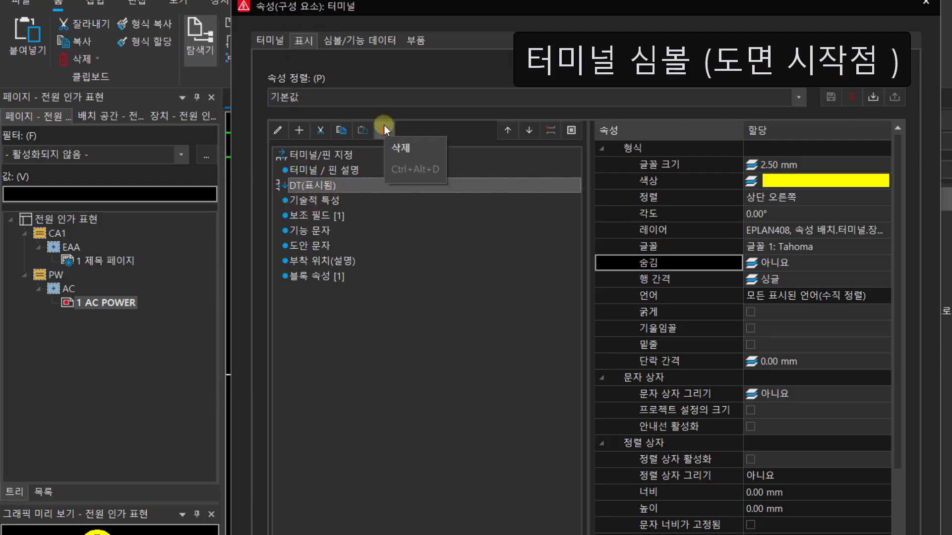
{"action": "left_click", "coordinate": [725, 262]}
{"action": "left_click", "coordinate": [808, 263]}
{"action": "left_click", "coordinate": [881, 264]}
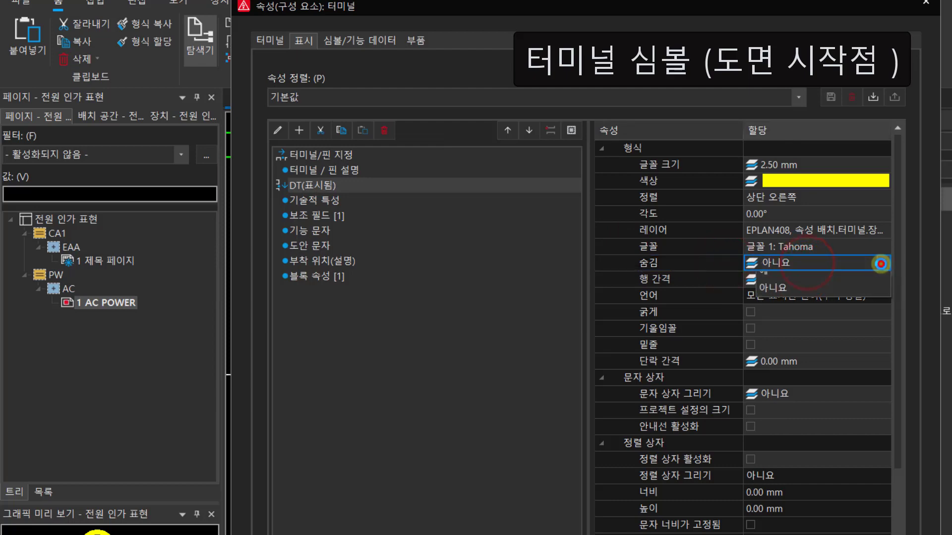
{"action": "left_click", "coordinate": [763, 299]}
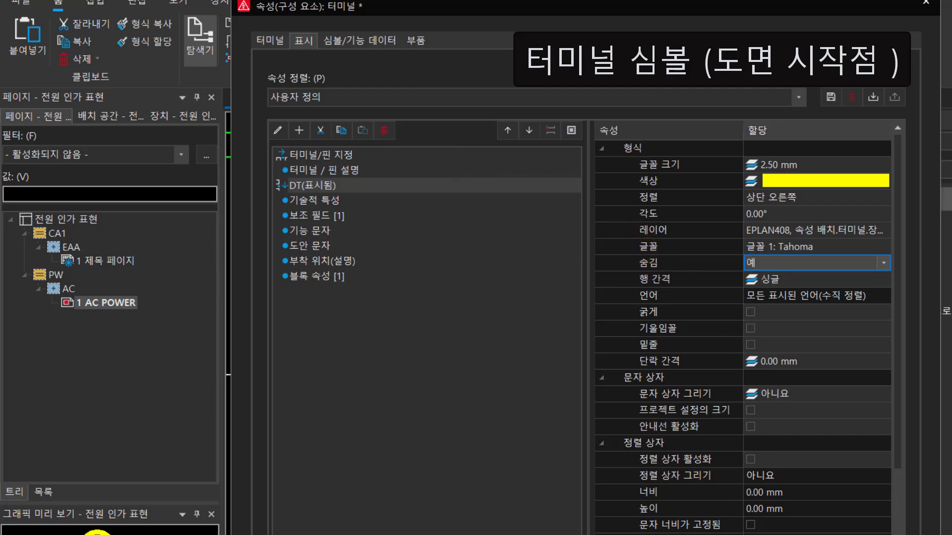
{"action": "key", "text": "Return"}
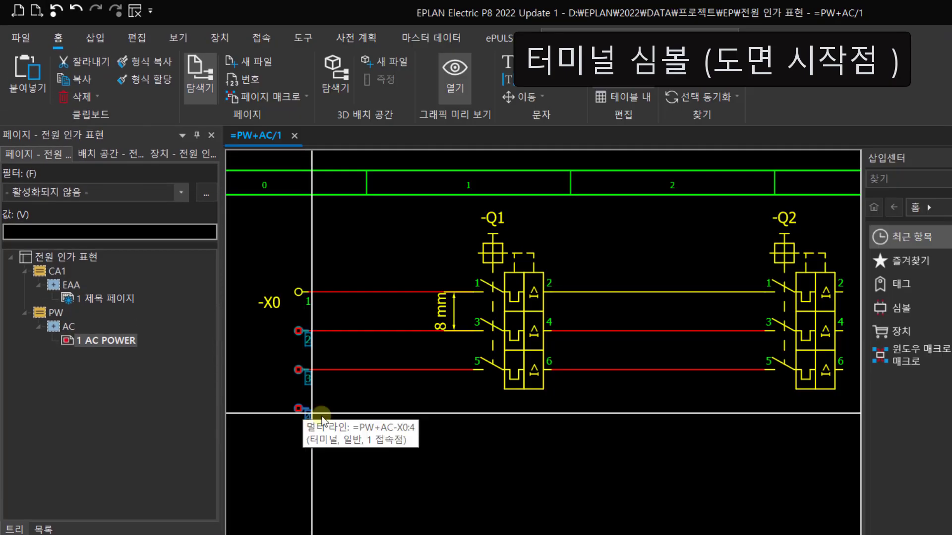
{"action": "left_click", "coordinate": [407, 523]}
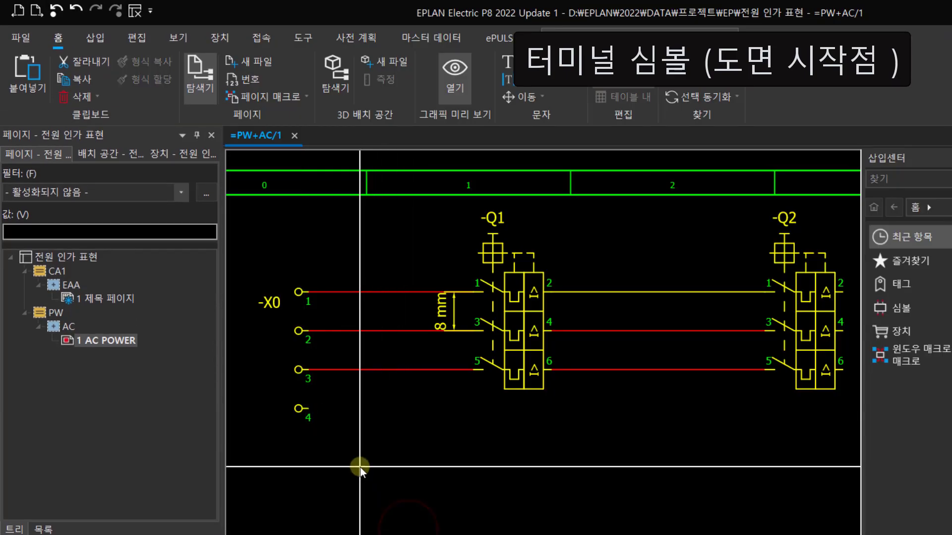
- Show the hidden elements on the page to check the terminals' concealed DTs, and switch them off again
{"action": "left_click", "coordinate": [173, 39]}
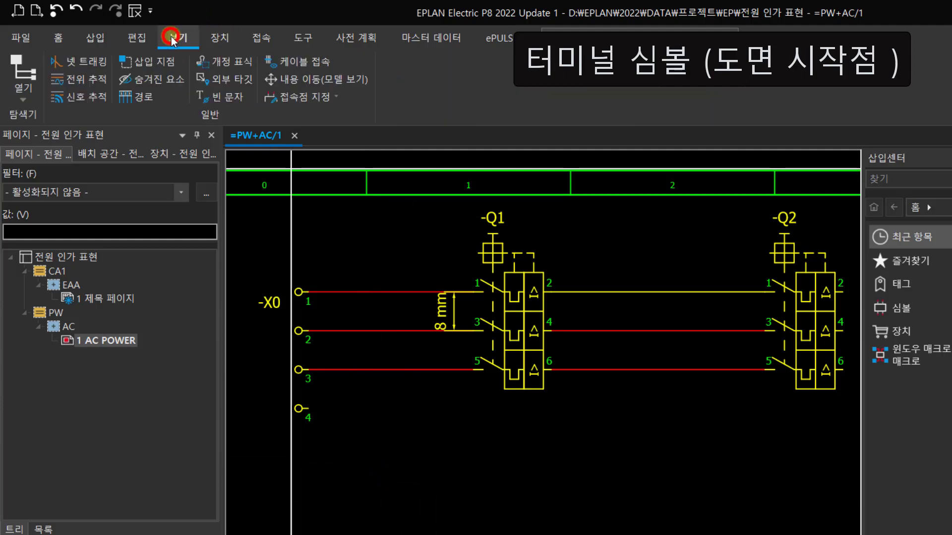
{"action": "left_click", "coordinate": [161, 79]}
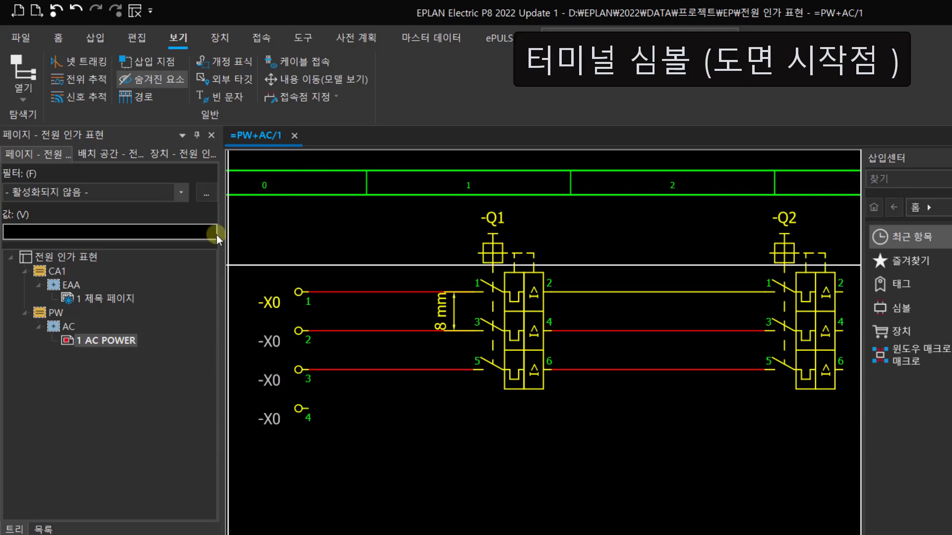
{"action": "left_click", "coordinate": [161, 84]}
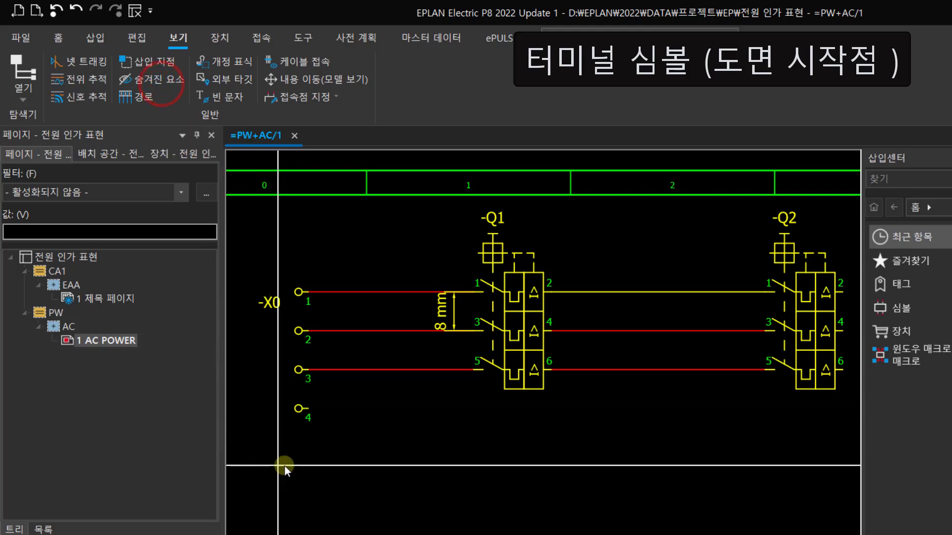
- Move the -X0 property text of terminal 1 to a position centred above the terminal column
{"action": "middle_click_drag", "start_coordinate": [329, 442], "coordinate": [364, 461]}
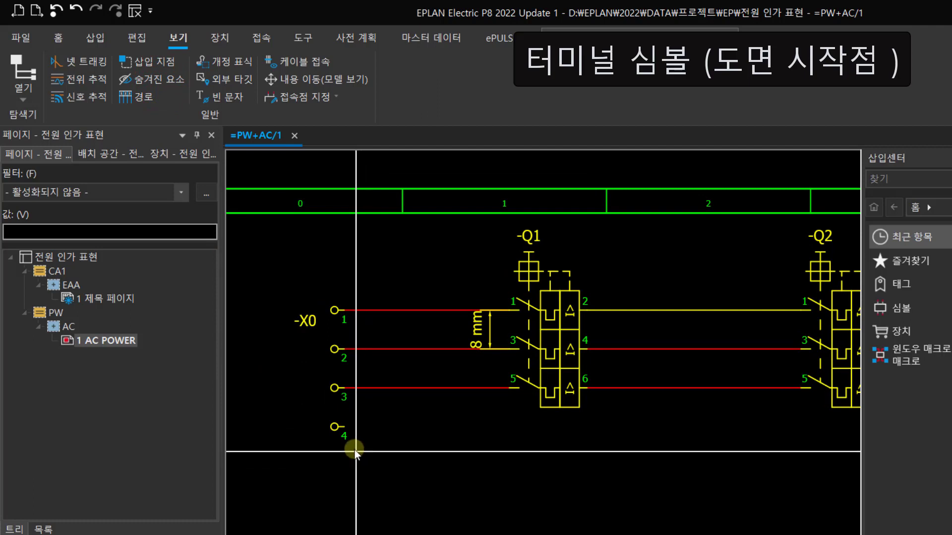
{"action": "scroll", "coordinate": [300, 350], "scroll_direction": "up", "scroll_amount": 1}
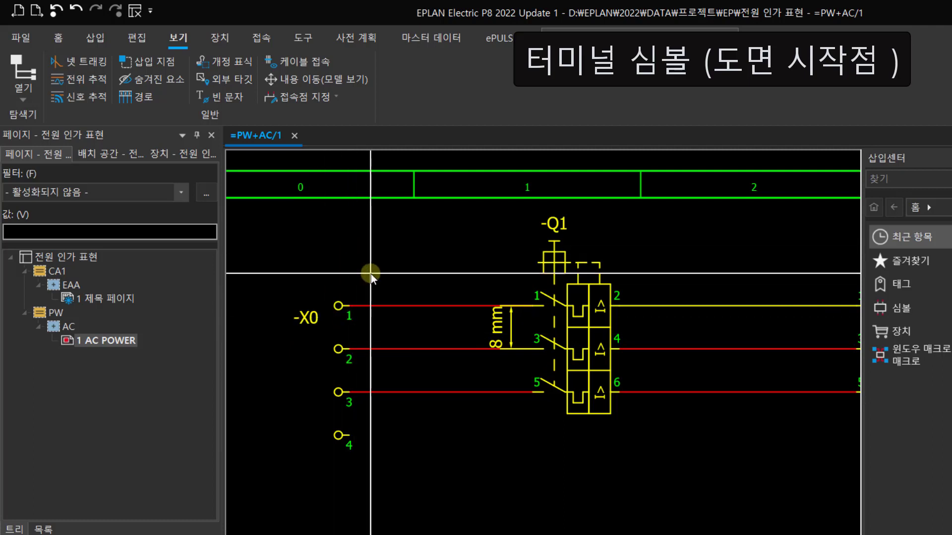
{"action": "mouse_move", "coordinate": [313, 317]}
{"action": "left_mouse_down"}
{"action": "mouse_move", "coordinate": [313, 281]}
{"action": "mouse_move", "coordinate": [309, 302]}
{"action": "left_mouse_up"}
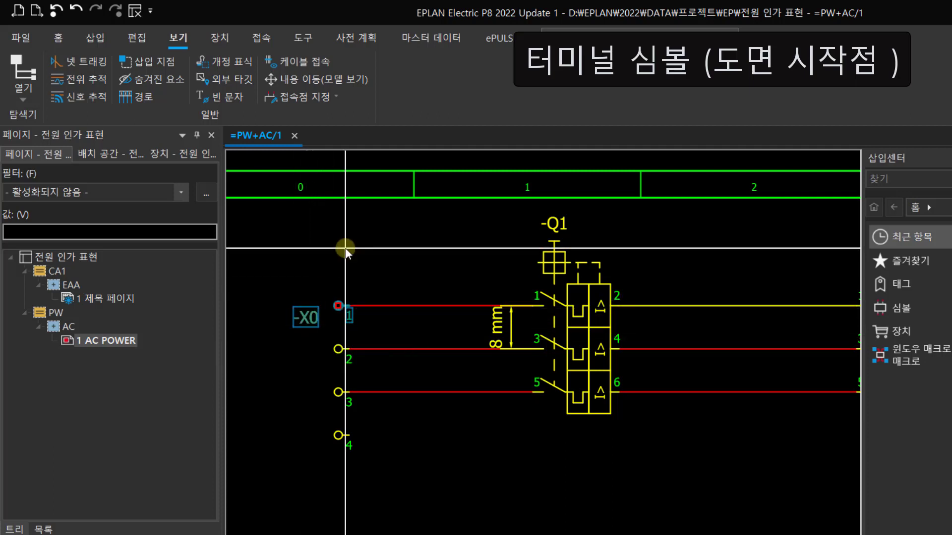
{"action": "right_click", "coordinate": [307, 322]}
{"action": "mouse_move", "coordinate": [332, 284]}
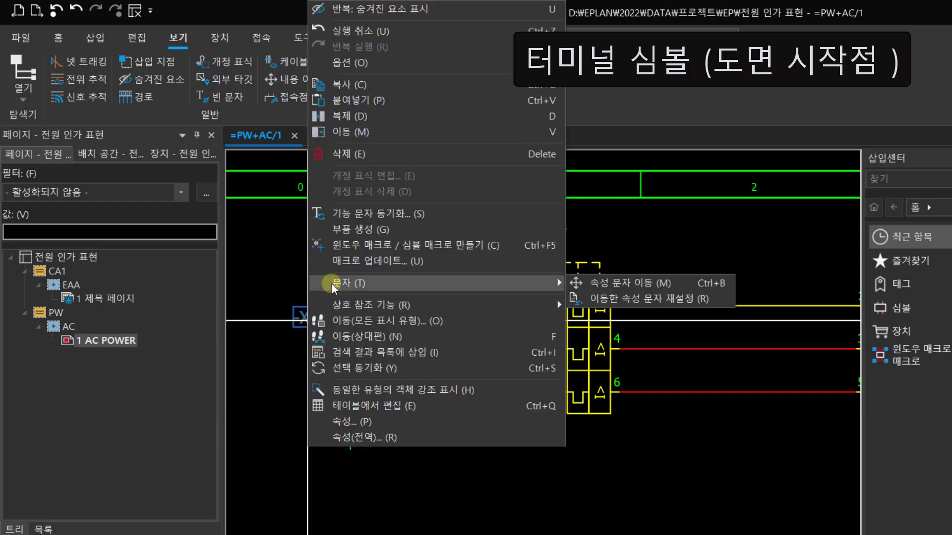
{"action": "left_click", "coordinate": [633, 286]}
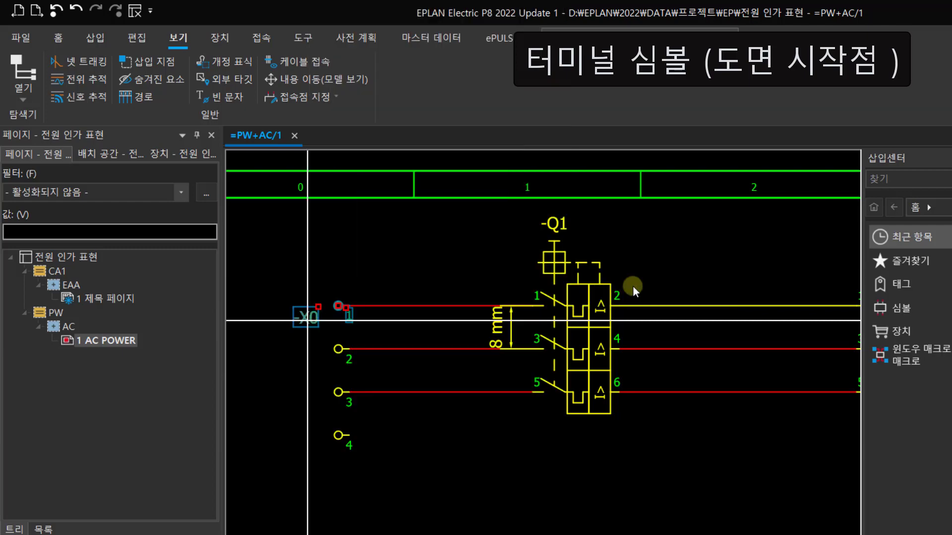
{"action": "left_click", "coordinate": [333, 260]}
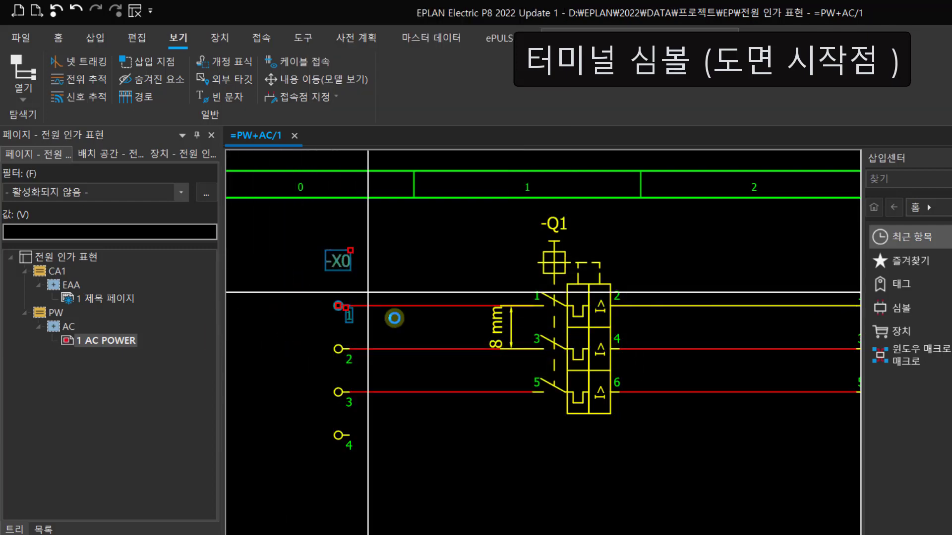
{"action": "left_click", "coordinate": [421, 484]}
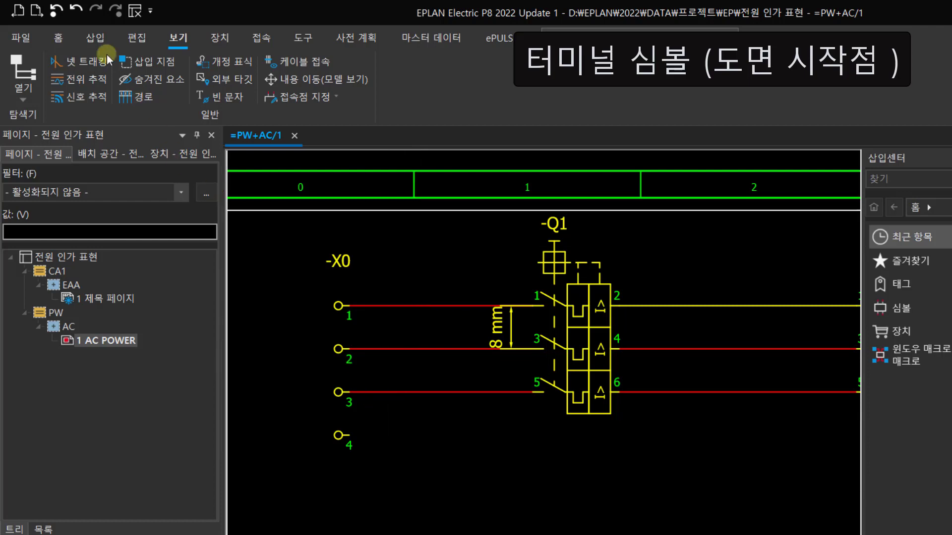
- Draw a rectangle enclosing all four -X0 terminals below the -X0 label, with its first corner at about 24 mm, 276 mm
{"action": "left_click", "coordinate": [93, 39]}
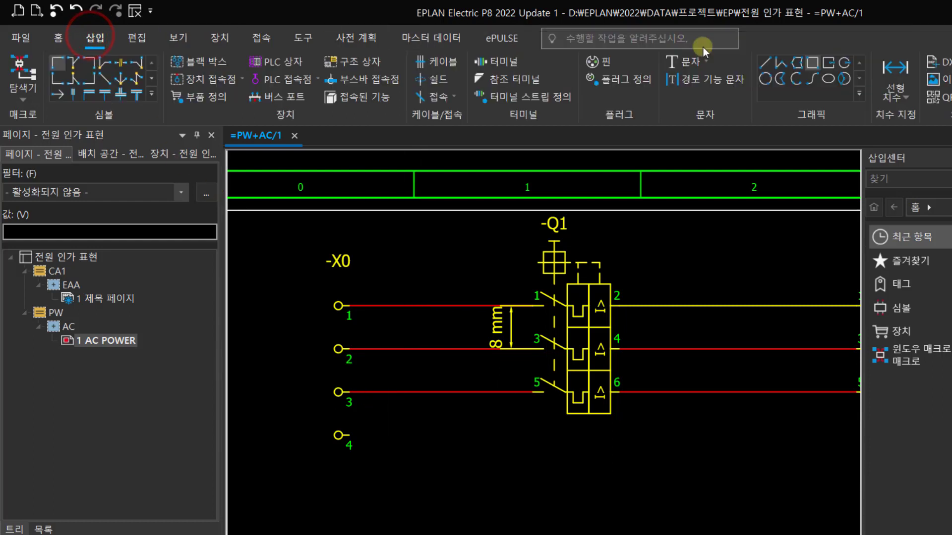
{"action": "left_click", "coordinate": [812, 63]}
{"action": "left_click", "coordinate": [317, 285]}
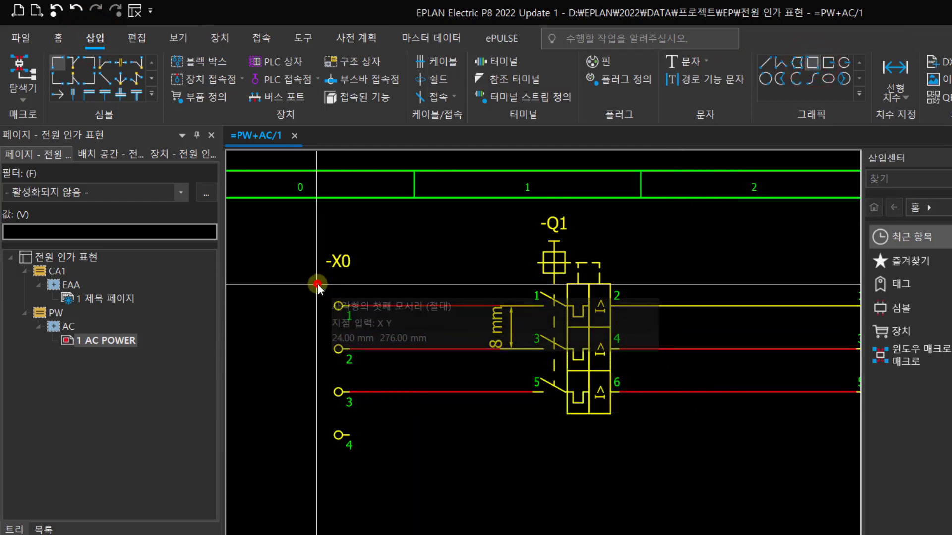
{"action": "left_click", "coordinate": [370, 467]}
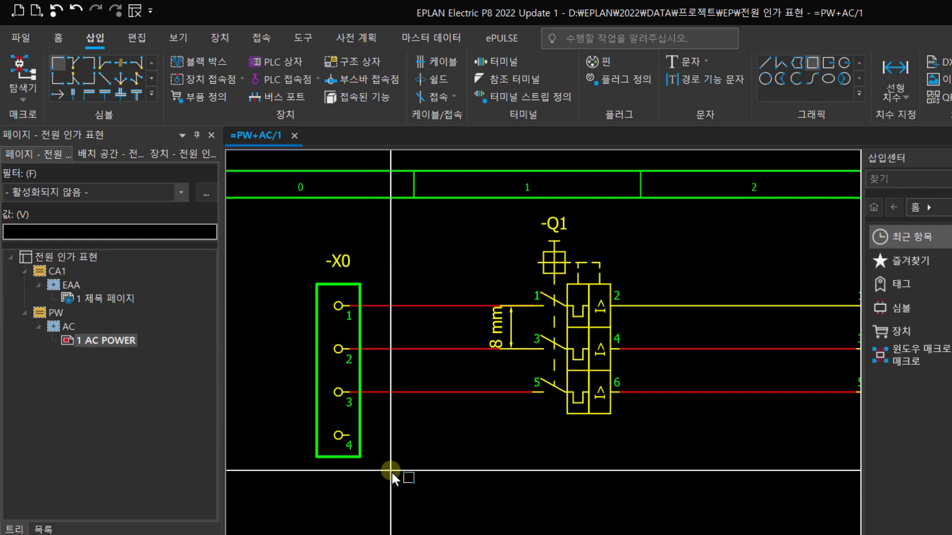
- Insert a potential definition point (전위 정의점) named L1 on the line just after terminal 1
{"action": "middle_click_drag", "start_coordinate": [634, 518], "coordinate": [580, 516]}
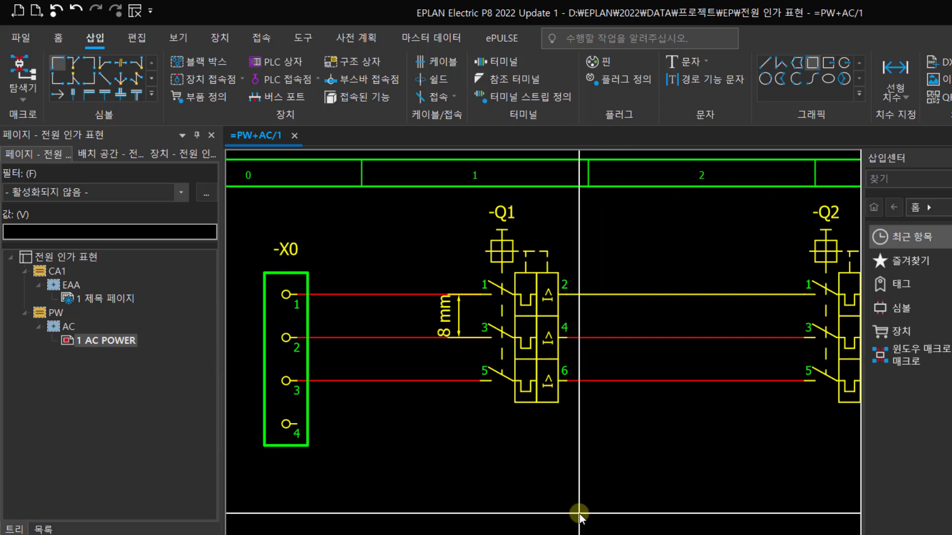
{"action": "left_click", "coordinate": [96, 42]}
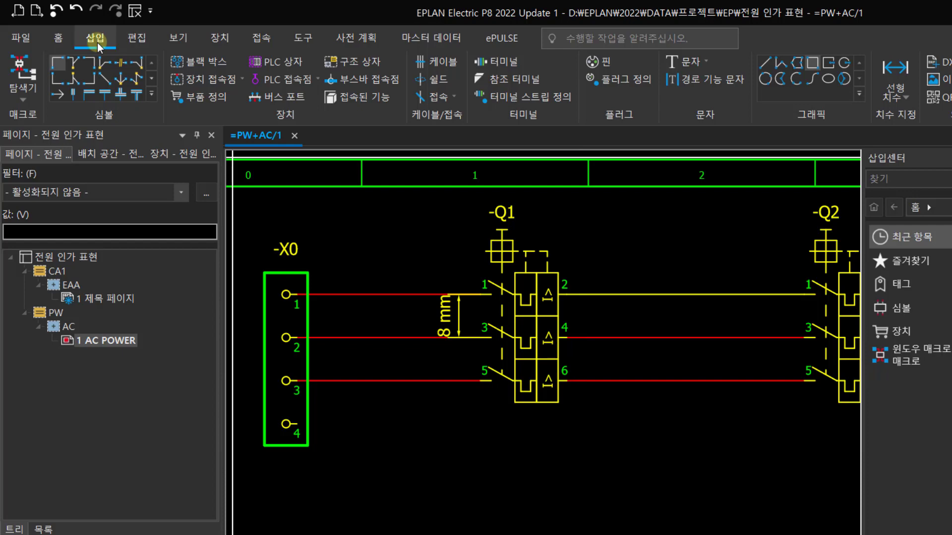
{"action": "left_click", "coordinate": [454, 99]}
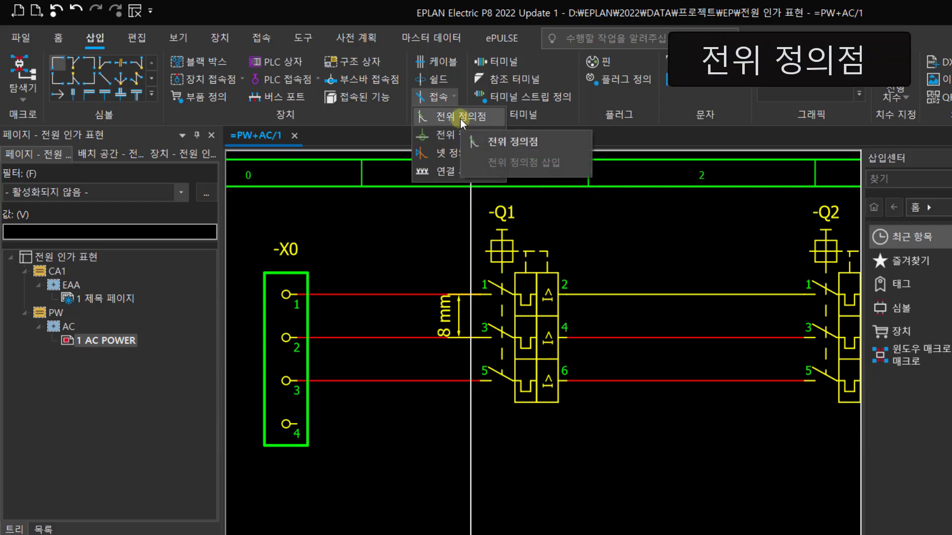
{"action": "left_click", "coordinate": [460, 119]}
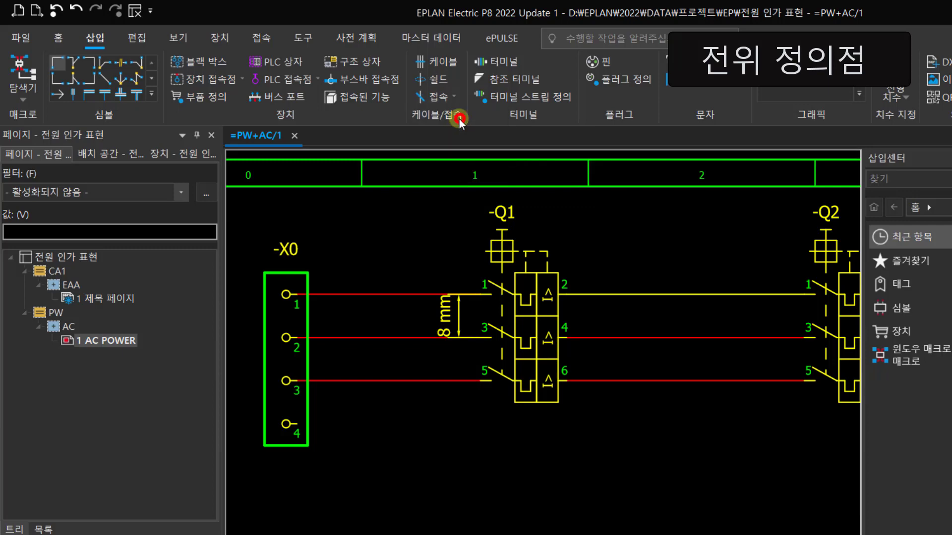
{"action": "left_click", "coordinate": [336, 293]}
{"action": "left_click", "coordinate": [303, 127]}
{"action": "type", "text": "L1"}
{"action": "key", "text": "Return"}
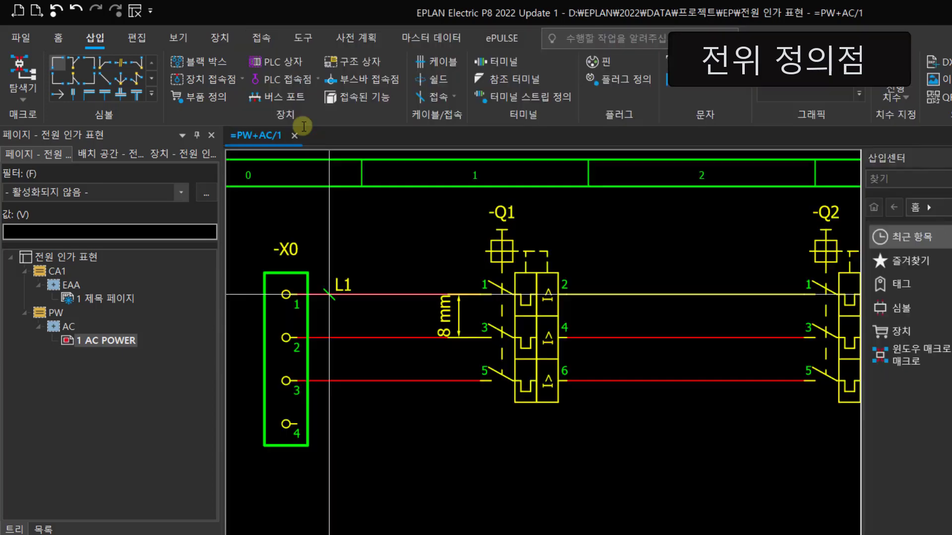
- Place a potential definition point named L2 on the line from terminal 2 and align it directly beneath L1
{"action": "left_click", "coordinate": [340, 344]}
{"action": "left_click", "coordinate": [315, 133]}
{"action": "type", "text": "L2"}
{"action": "key", "text": "Return"}
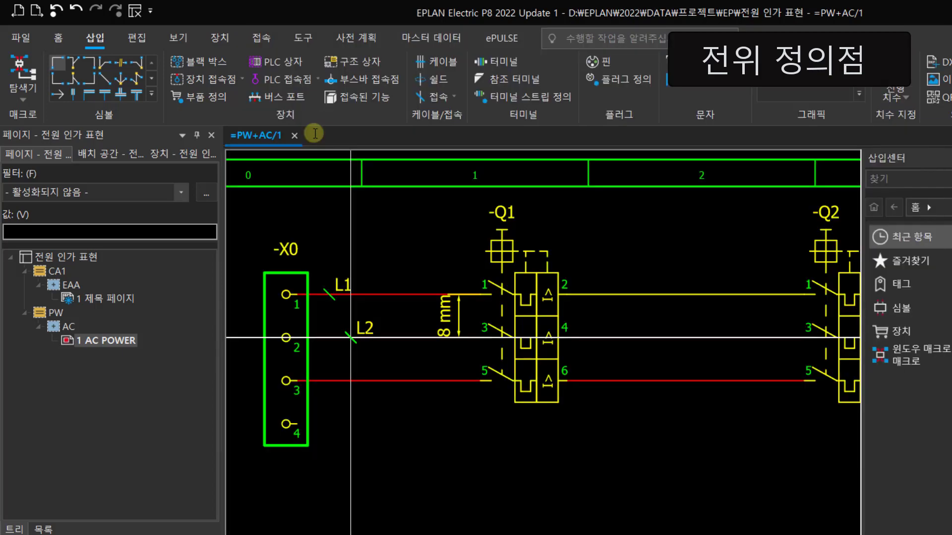
{"action": "left_click_drag", "start_coordinate": [352, 341], "coordinate": [329, 338]}
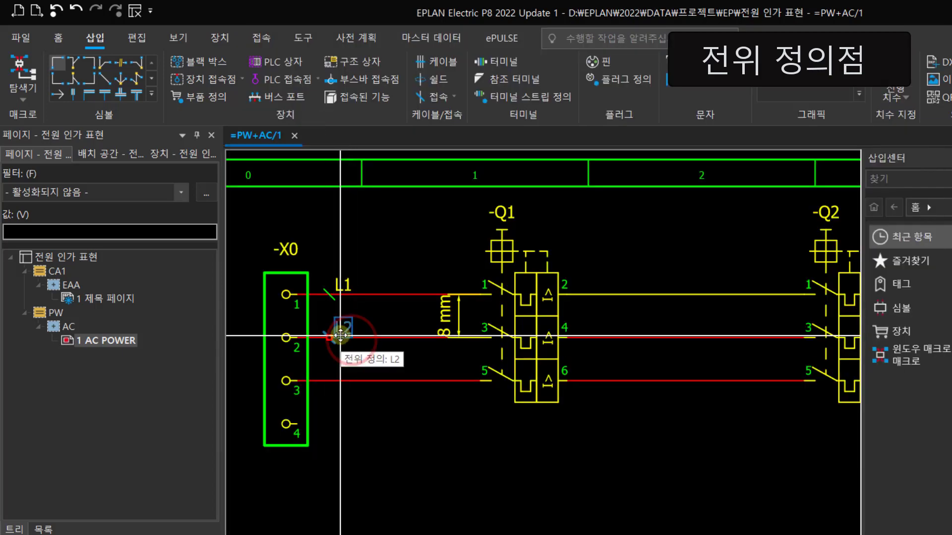
- Place a potential definition point named L3 on the line from terminal 3, aligned directly beneath L2
{"action": "left_click", "coordinate": [454, 97]}
{"action": "left_click", "coordinate": [460, 116]}
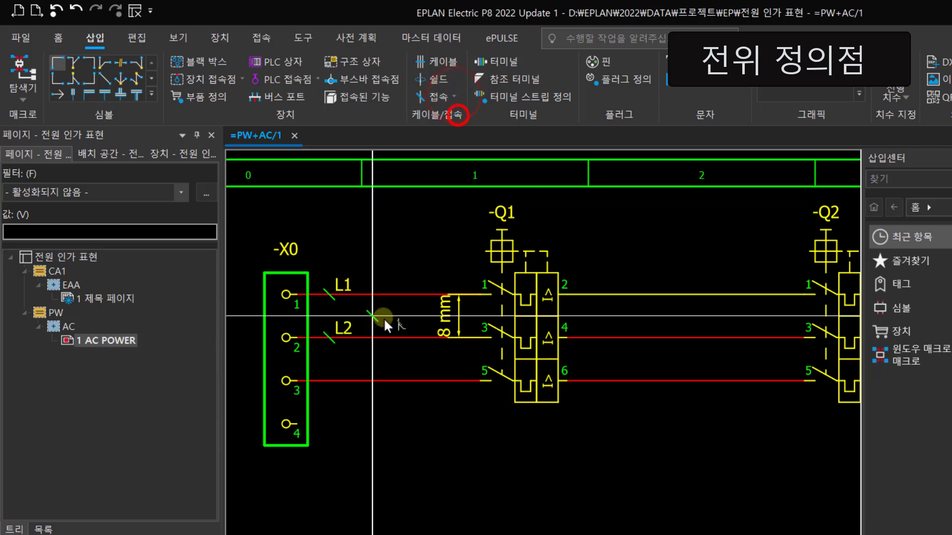
{"action": "left_click", "coordinate": [337, 386]}
{"action": "type", "text": "L"}
{"action": "key", "text": "Return"}
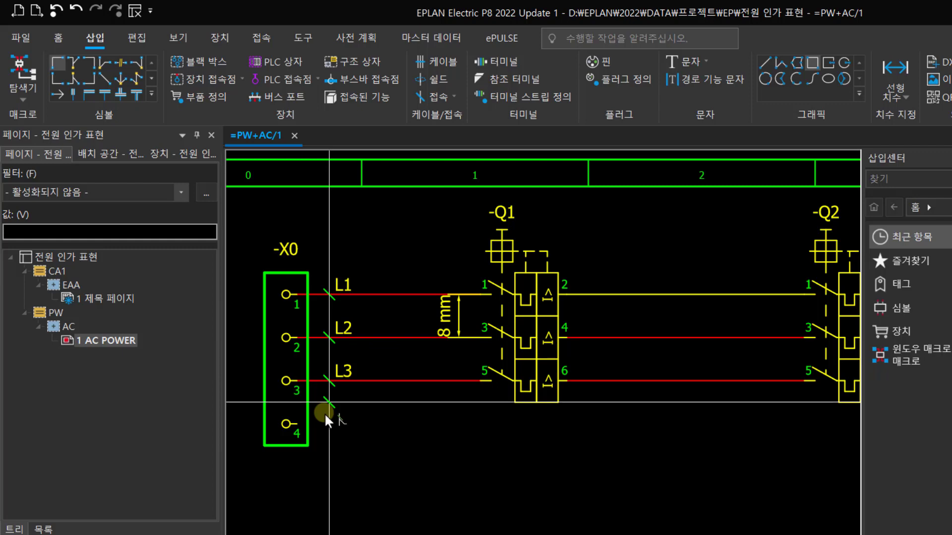
- Set the connection graphic colour (색상) of the L2 potential definition point to bright green
{"action": "scroll", "coordinate": [338, 332], "scroll_direction": "up", "scroll_amount": 1}
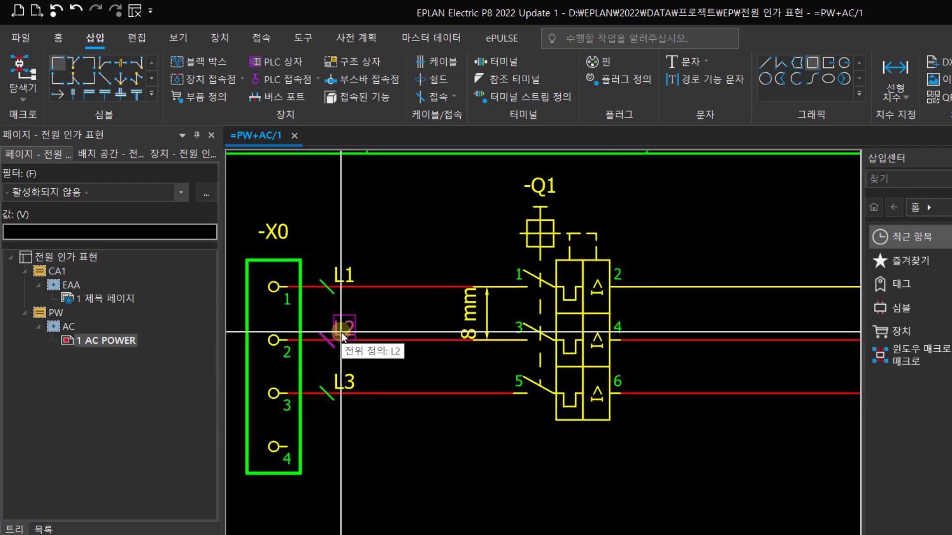
{"action": "left_click", "coordinate": [341, 333]}
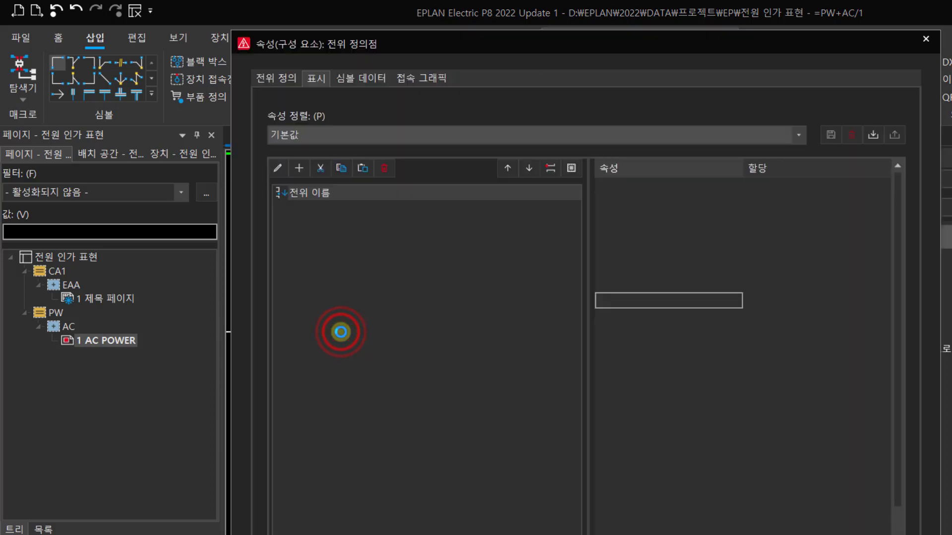
{"action": "left_click", "coordinate": [421, 78]}
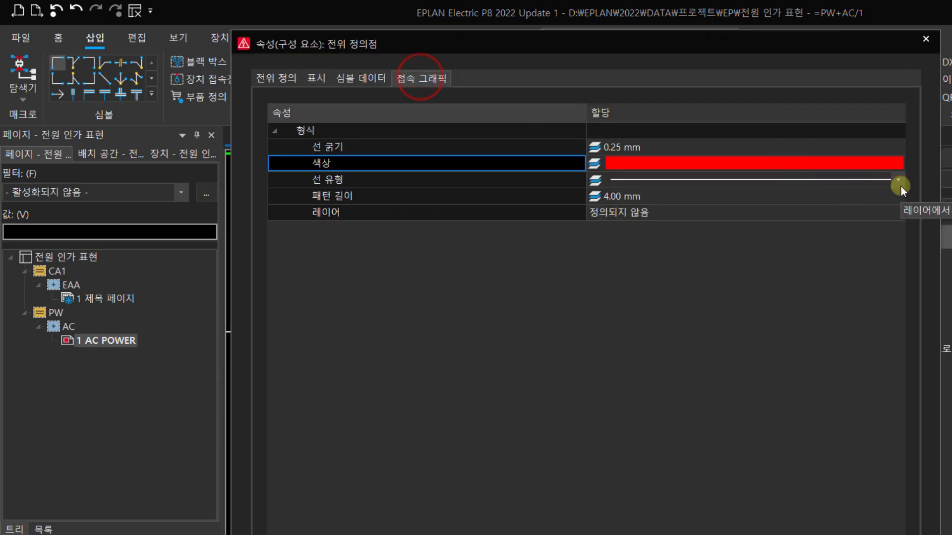
{"action": "left_click", "coordinate": [898, 164]}
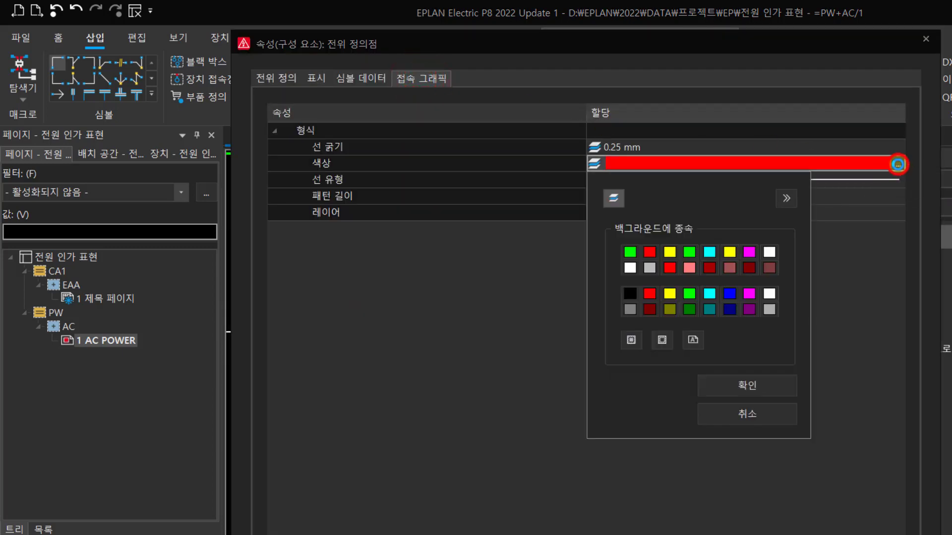
{"action": "left_click", "coordinate": [689, 254]}
{"action": "left_click", "coordinate": [712, 389]}
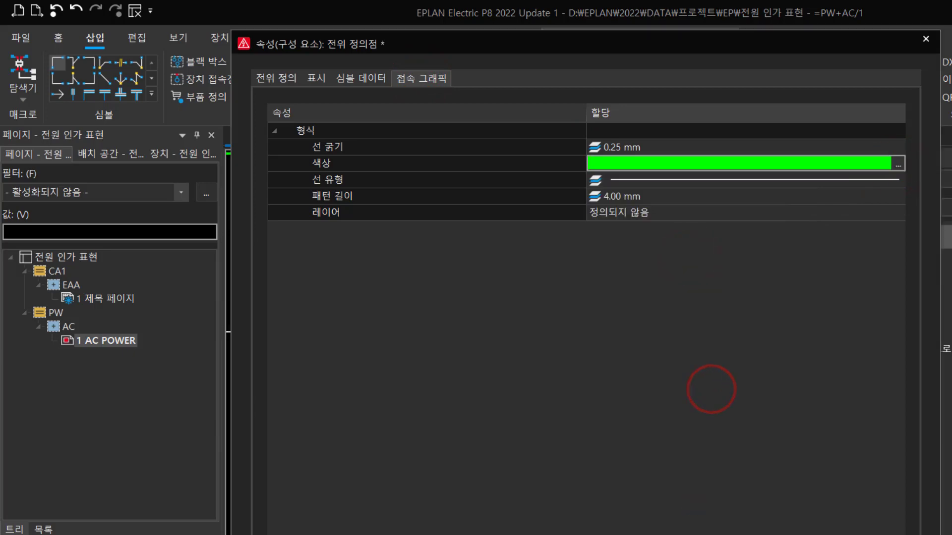
{"action": "key", "text": "Return"}
- Update the project's connections so the lines take on the potential colours
{"action": "left_click", "coordinate": [262, 38]}
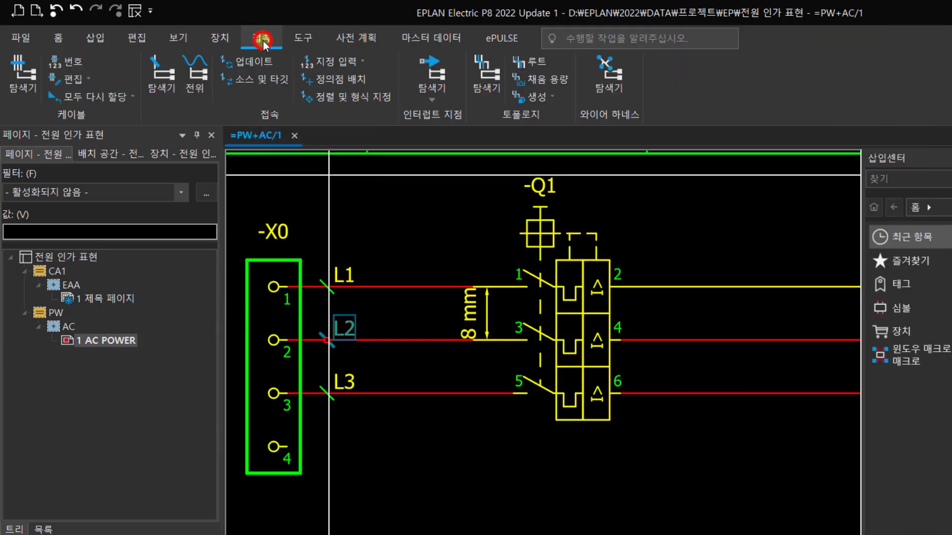
{"action": "left_click", "coordinate": [258, 68]}
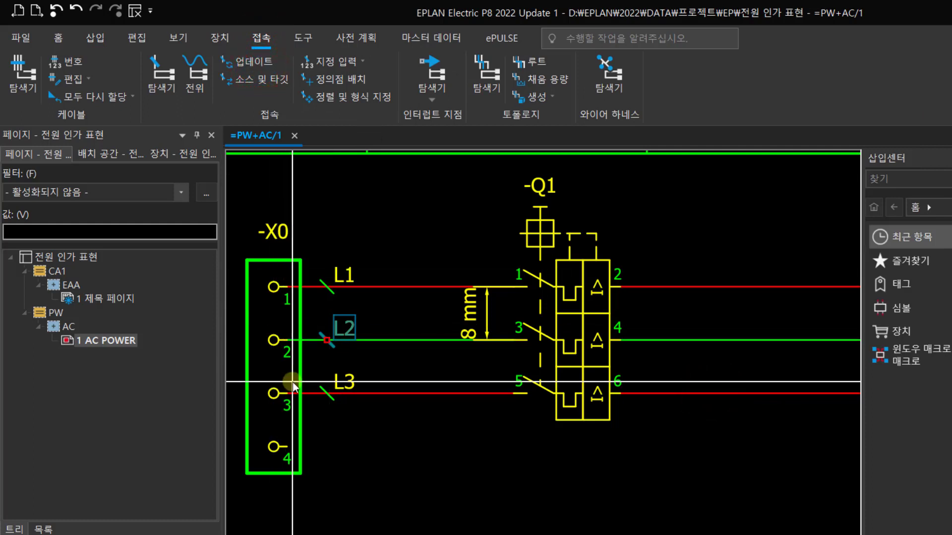
{"action": "middle_click_drag", "start_coordinate": [746, 534], "coordinate": [721, 534]}
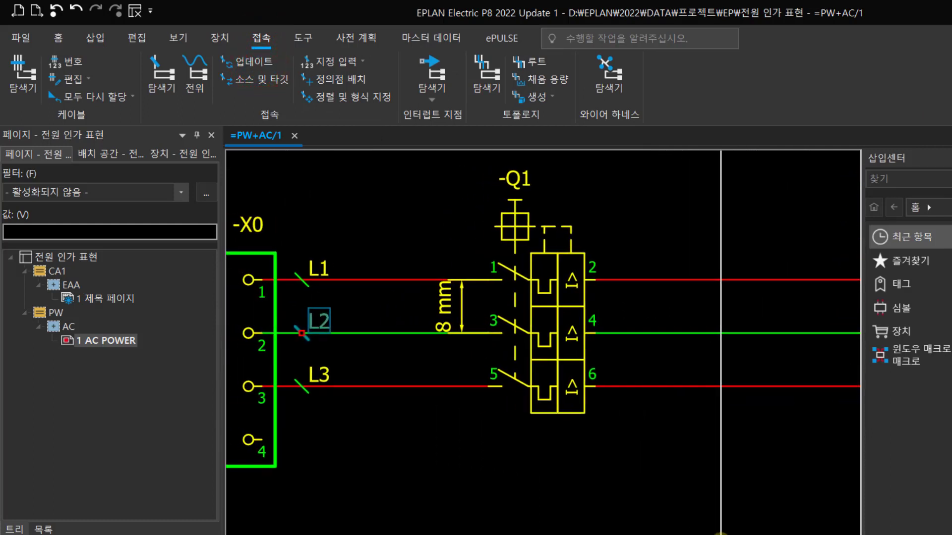
{"action": "middle_click_drag", "start_coordinate": [606, 527], "coordinate": [626, 531]}
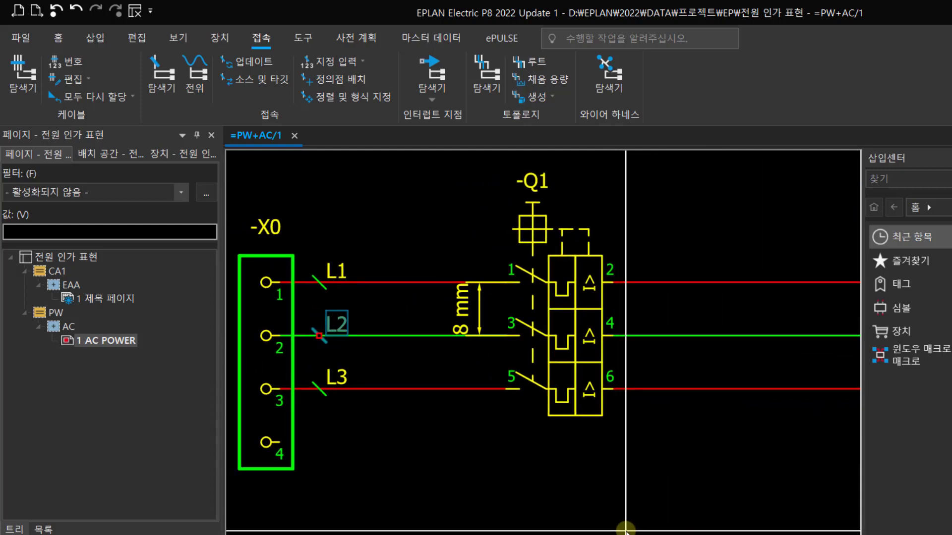